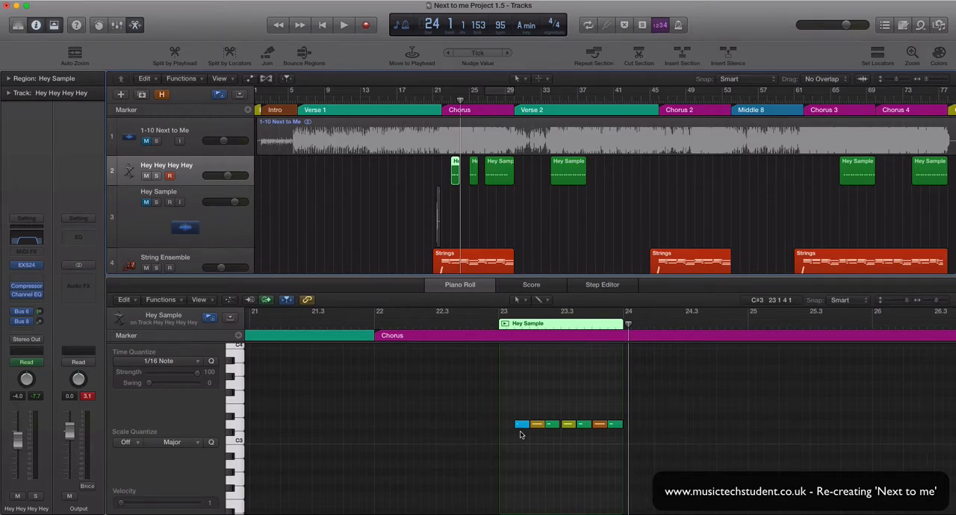
# Step: Show the volume and pan automation of the Hey Hey Hey Hey track and examine it over the Hey Sample region at bar 23
pyautogui.scroll(-1, 521, 435)
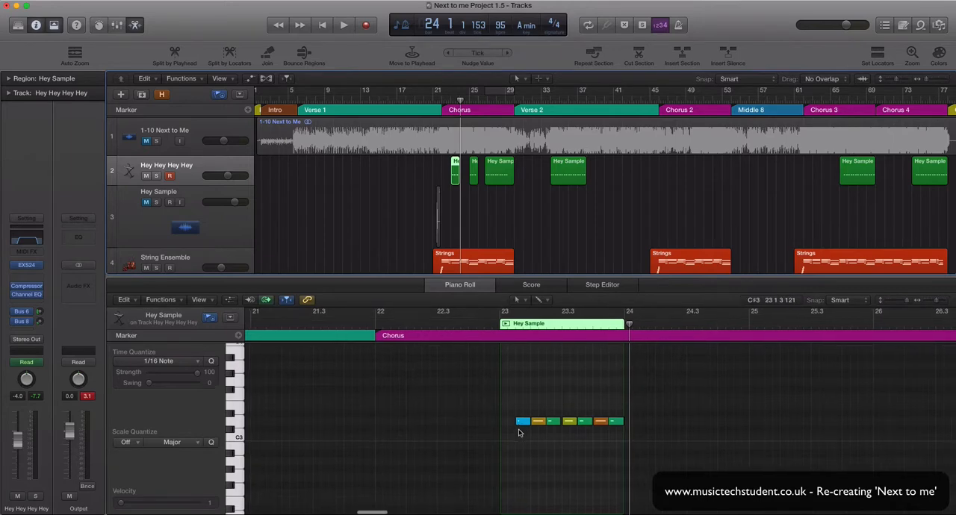
pyautogui.click(182, 183)
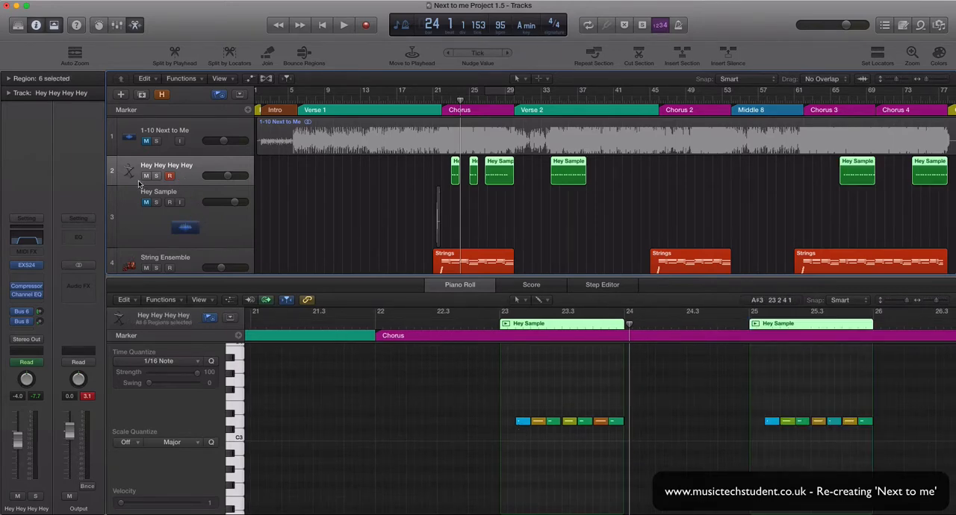
pyautogui.press('a')
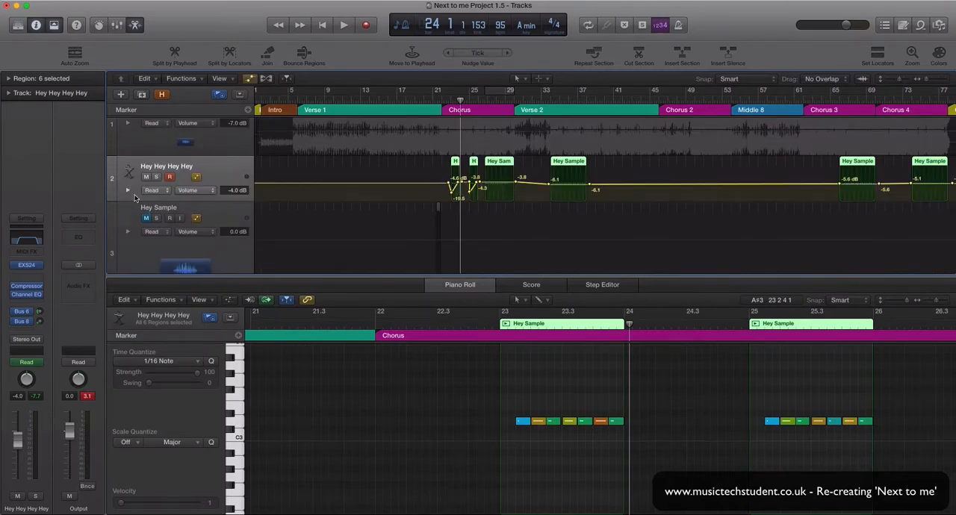
pyautogui.click(128, 190)
pyautogui.scroll(1, 345, 224)
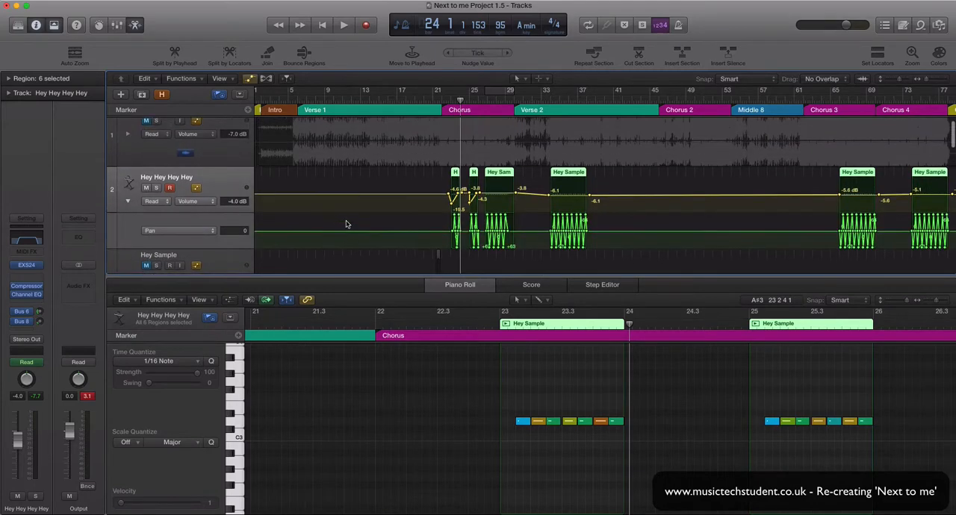
pyautogui.click(928, 80)
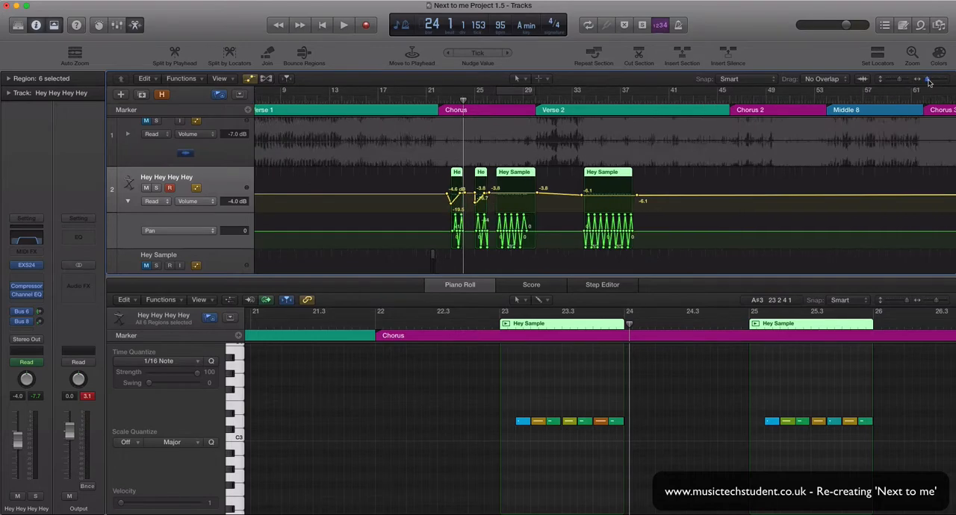
pyautogui.moveTo(929, 82); pyautogui.dragTo(932, 83)
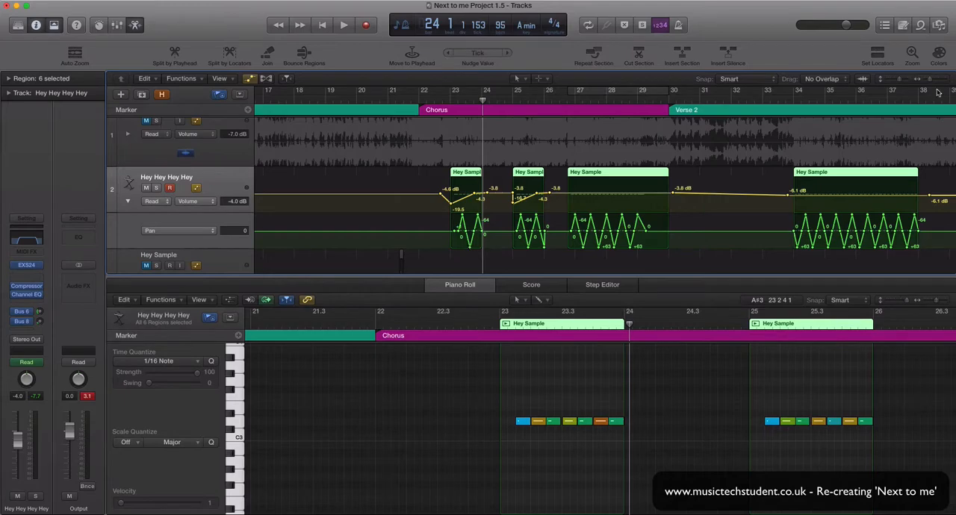
pyautogui.moveTo(931, 81); pyautogui.dragTo(937, 83)
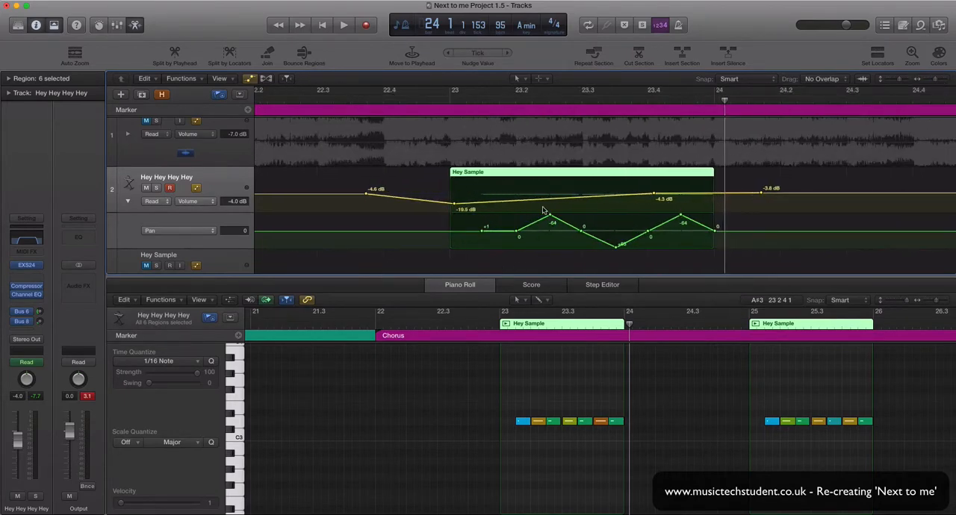
pyautogui.hscroll(1, 534, 212)
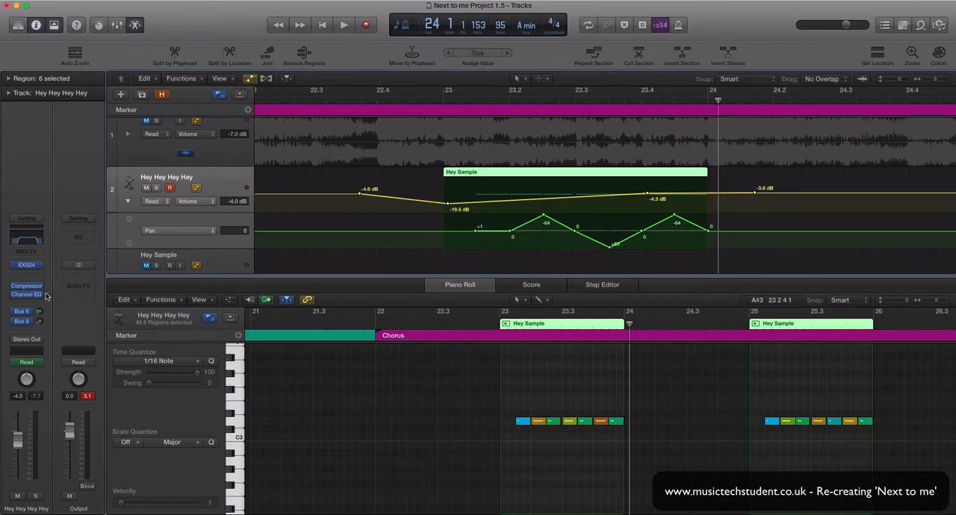
# Step: Review the Stereo Delay settings on the track's Bus 8 send, and close the plug-in
pyautogui.click(30, 319)
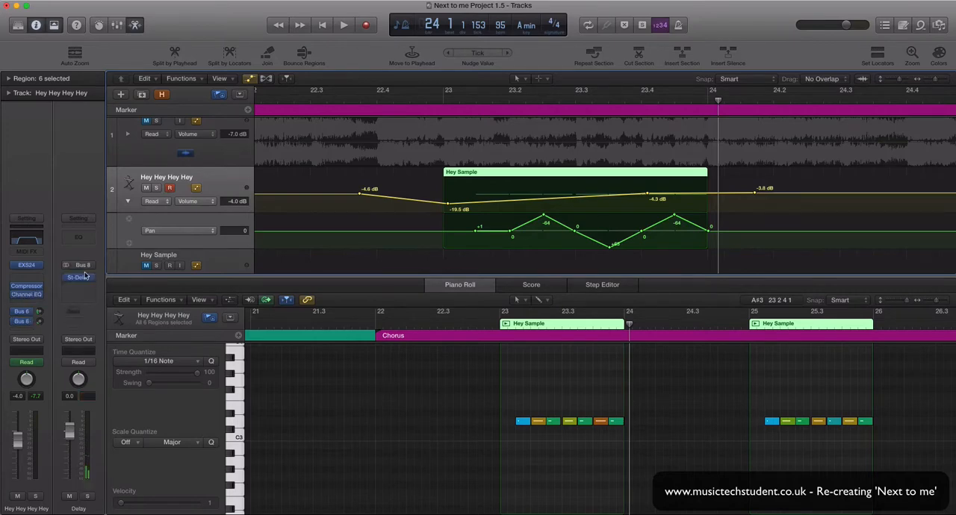
pyautogui.click(79, 279)
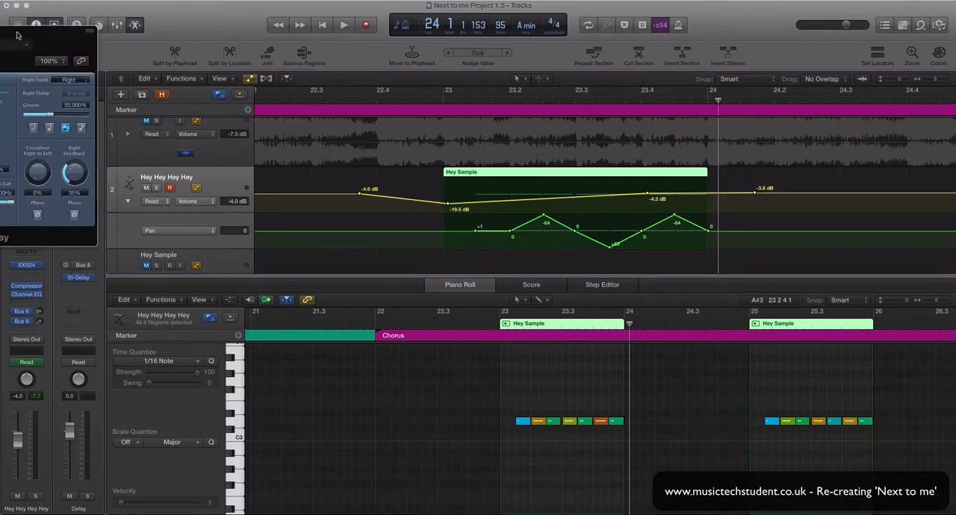
pyautogui.moveTo(18, 35); pyautogui.dragTo(212, 43)
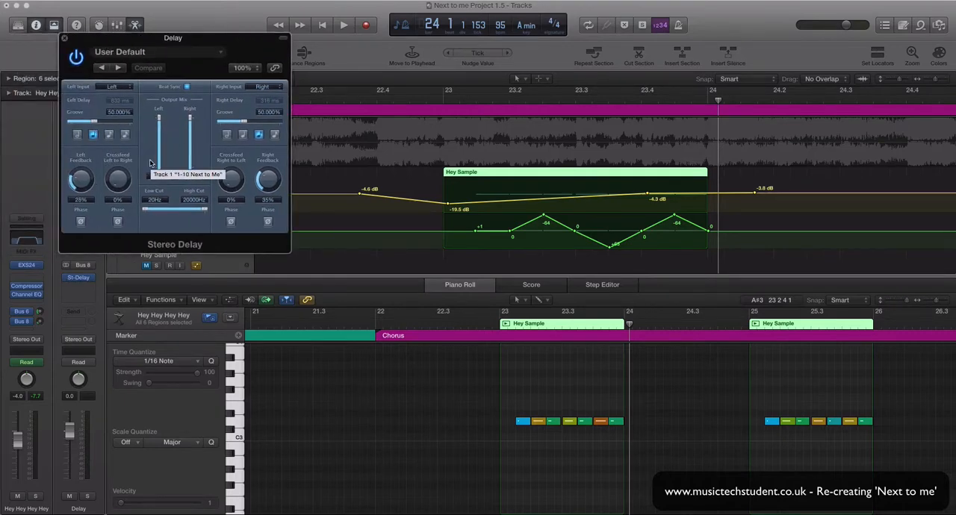
pyautogui.click(64, 38)
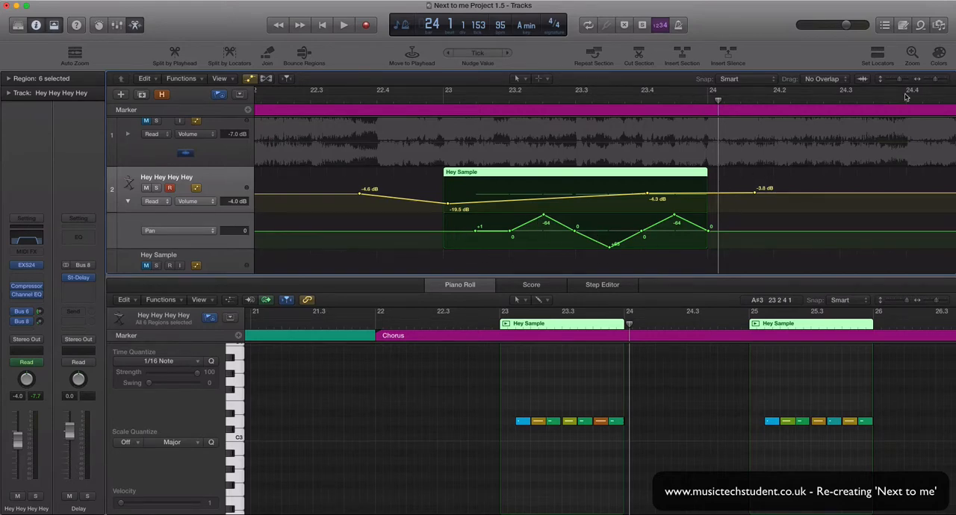
# Step: Examine the volume and pan automation over all the Hey Sample regions, from the first chorus through Chorus 4
pyautogui.moveTo(935, 81); pyautogui.dragTo(930, 81)
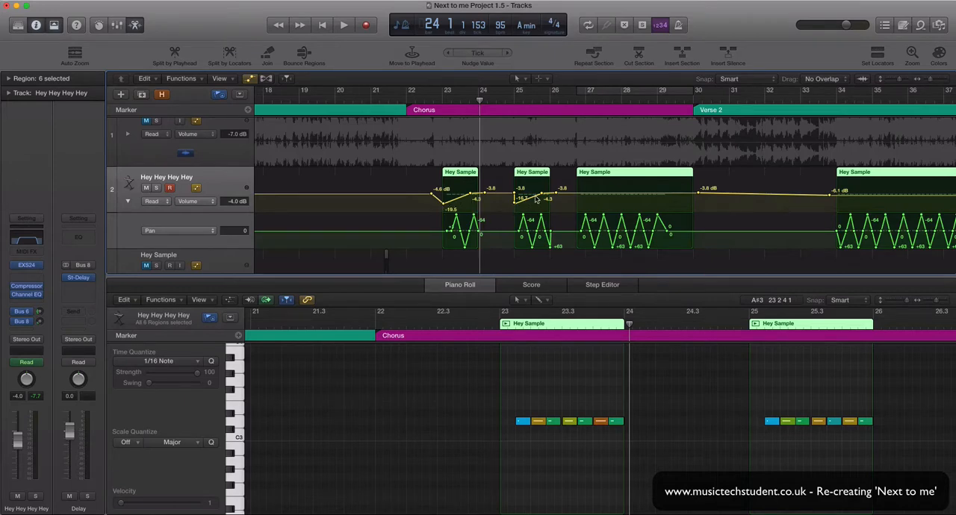
pyautogui.hscroll(3, 747, 224)
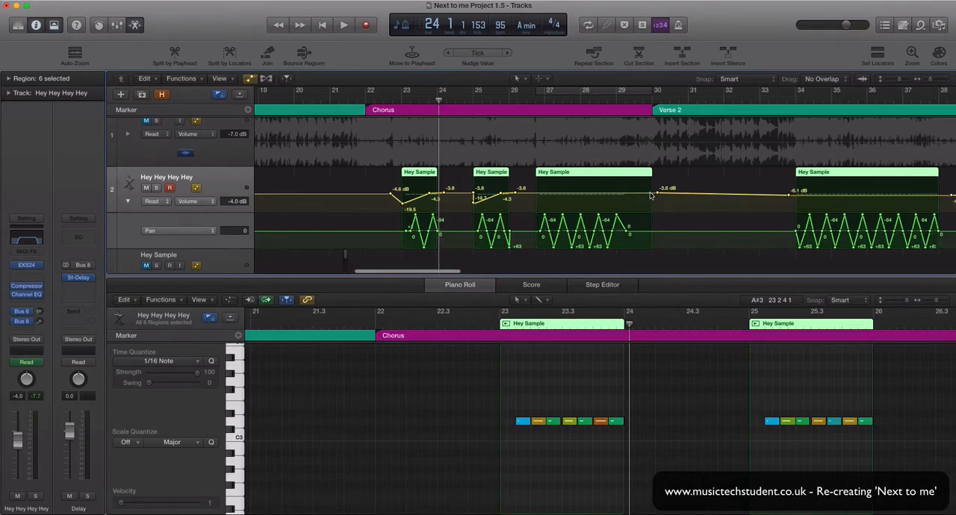
pyautogui.hscroll(15, 792, 216)
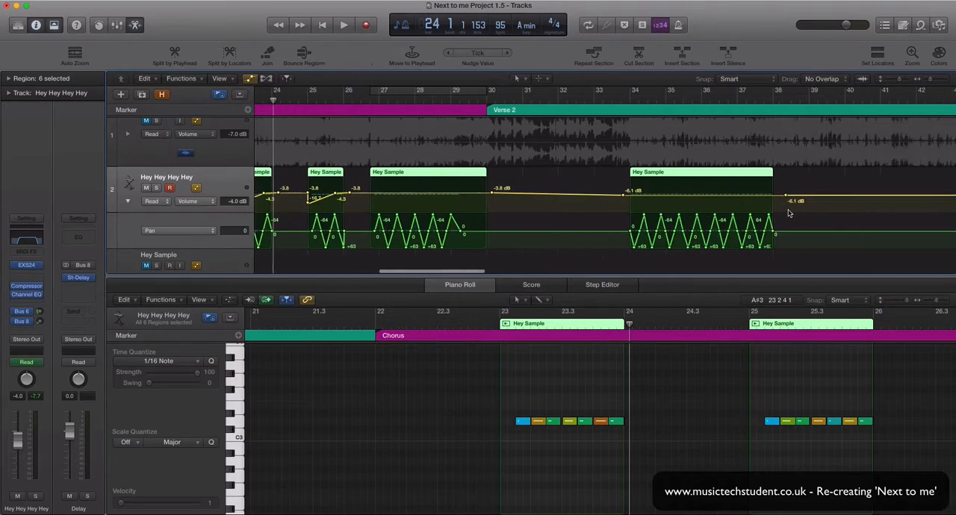
pyautogui.hscroll(11, 762, 216)
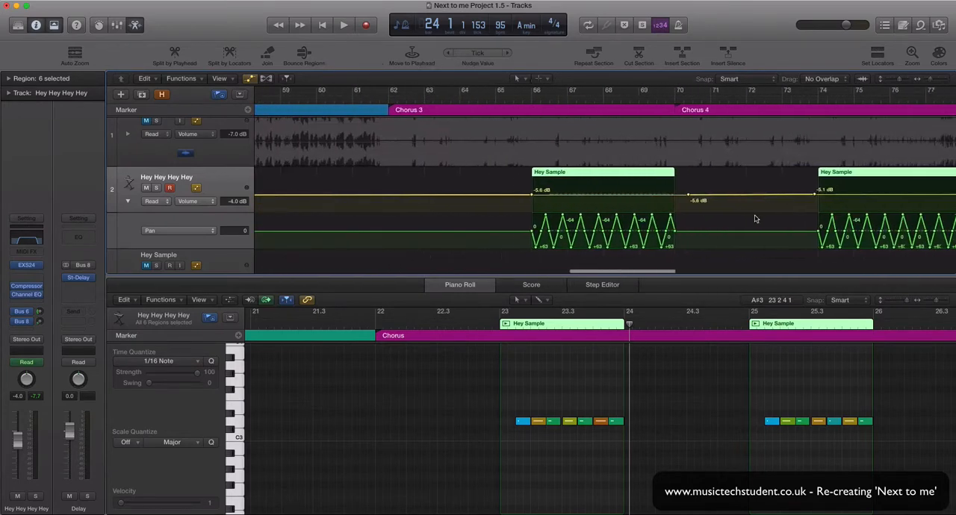
pyautogui.hscroll(-12, 674, 206)
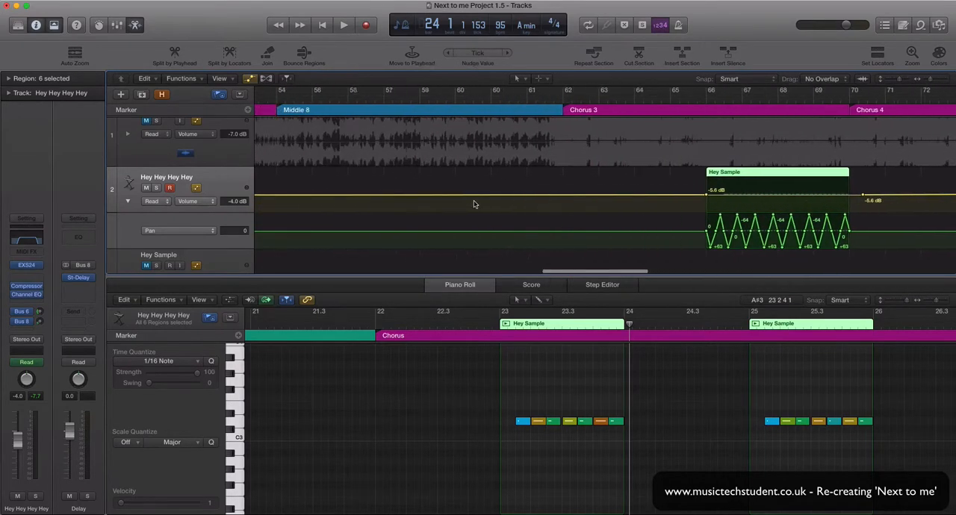
pyautogui.hscroll(-15, 433, 199)
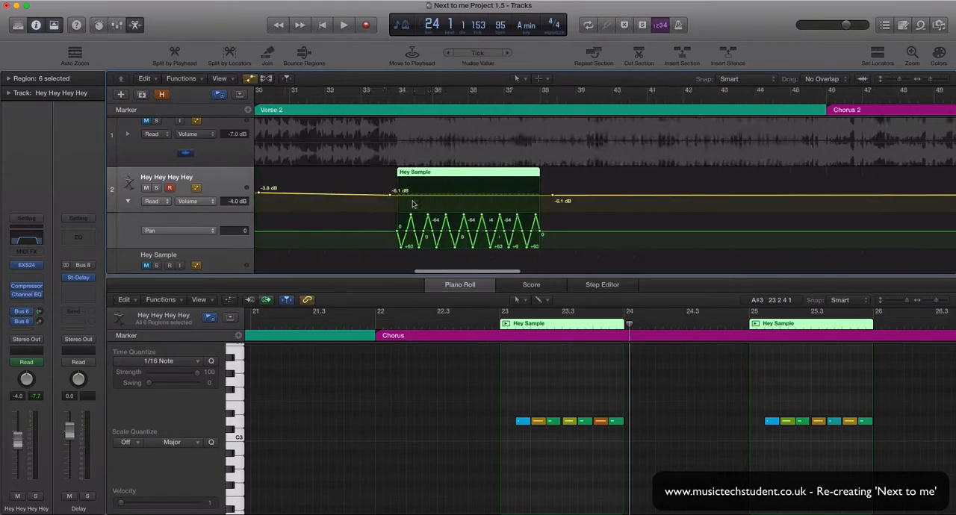
pyautogui.hscroll(-2, 379, 205)
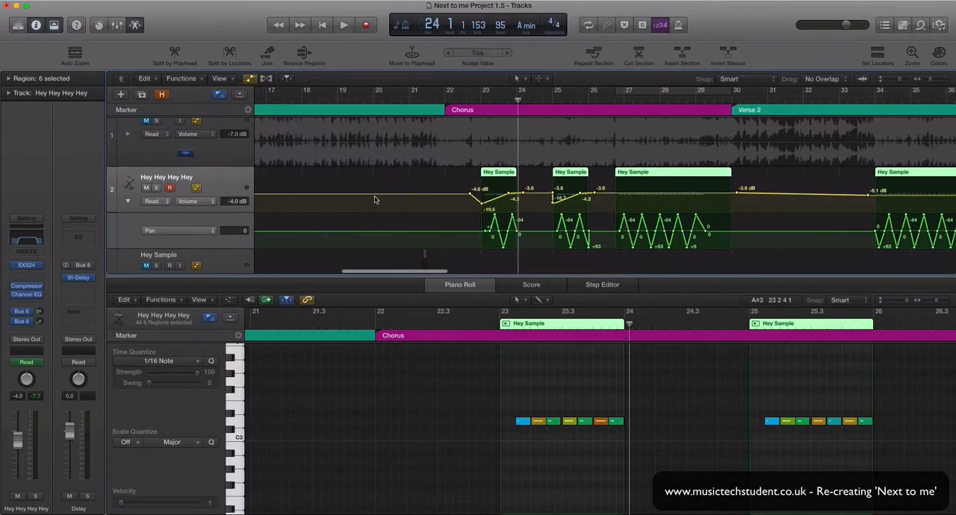
# Step: Inspect the audio region on the Hey Sample track in bar 21 and hide the track automation
pyautogui.scroll(-1, 380, 206)
pyautogui.scroll(-2, 379, 206)
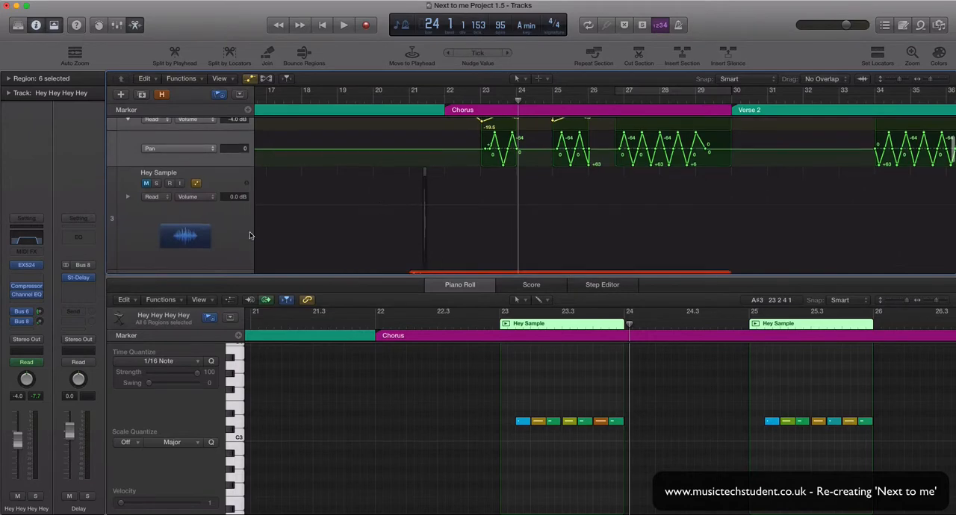
pyautogui.click(228, 236)
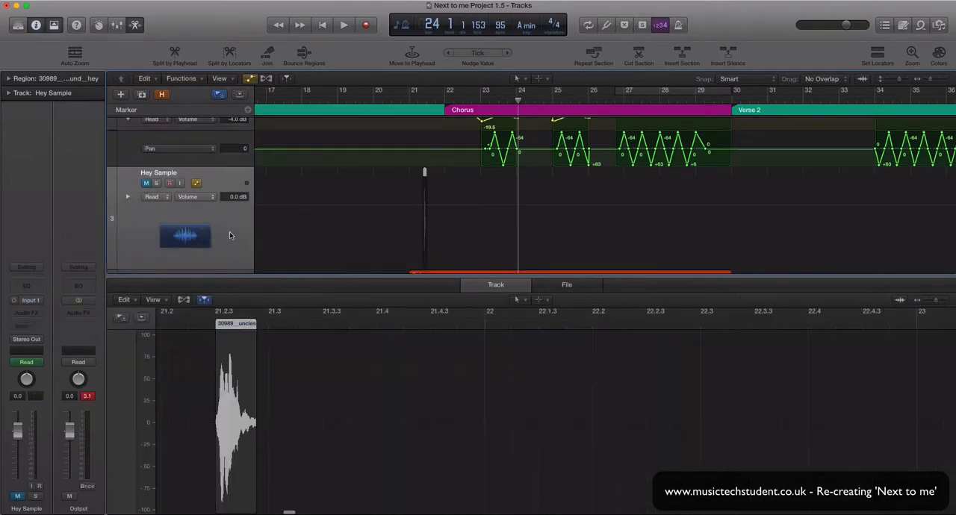
pyautogui.click(932, 81)
pyautogui.moveTo(933, 81); pyautogui.dragTo(941, 80)
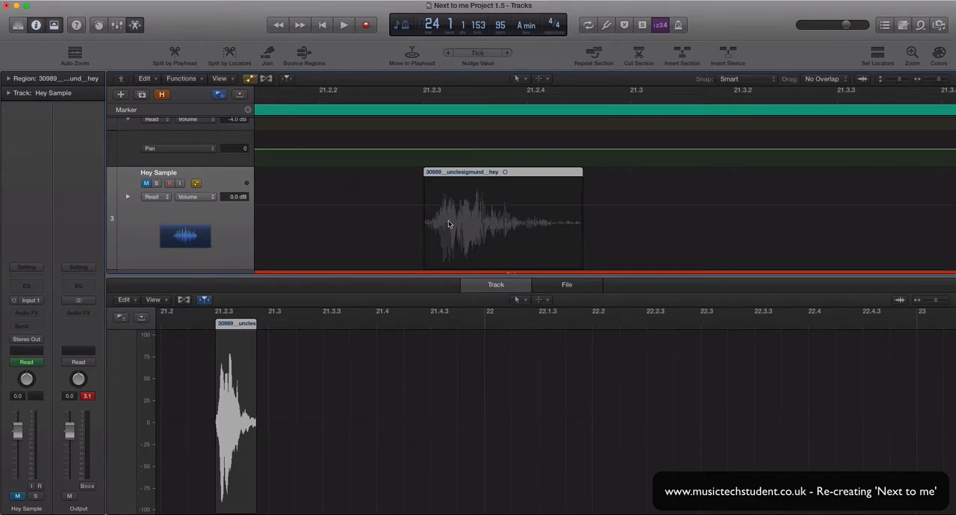
pyautogui.click(389, 194)
pyautogui.press('a')
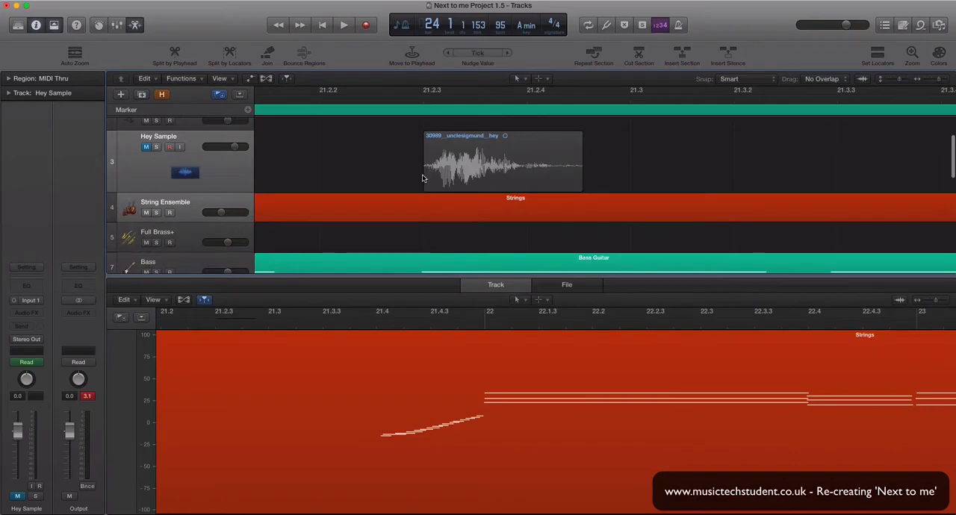
# Step: Try extending the start and end of the hey audio region outward, and undo both changes
pyautogui.moveTo(424, 175); pyautogui.dragTo(348, 175)
pyautogui.moveTo(580, 187); pyautogui.dragTo(756, 191)
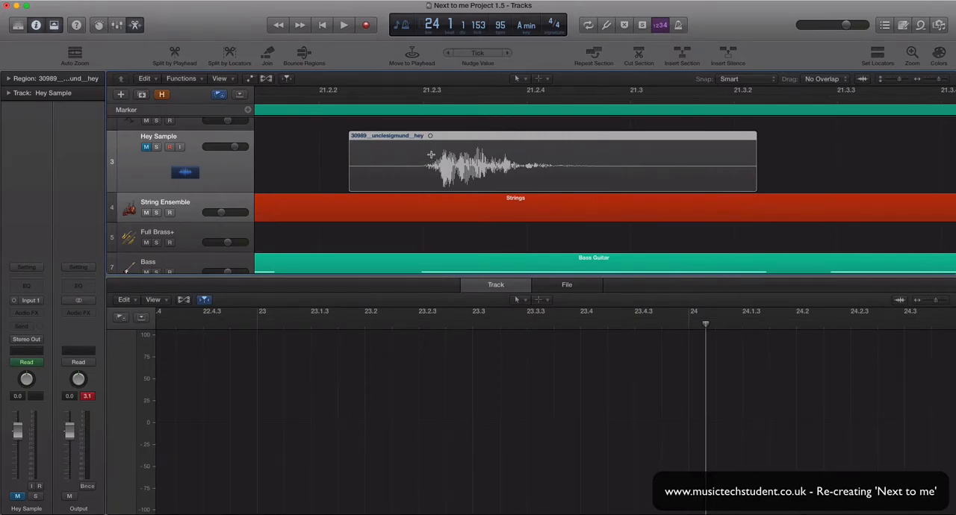
pyautogui.press('super+z')
pyautogui.press('super+z')
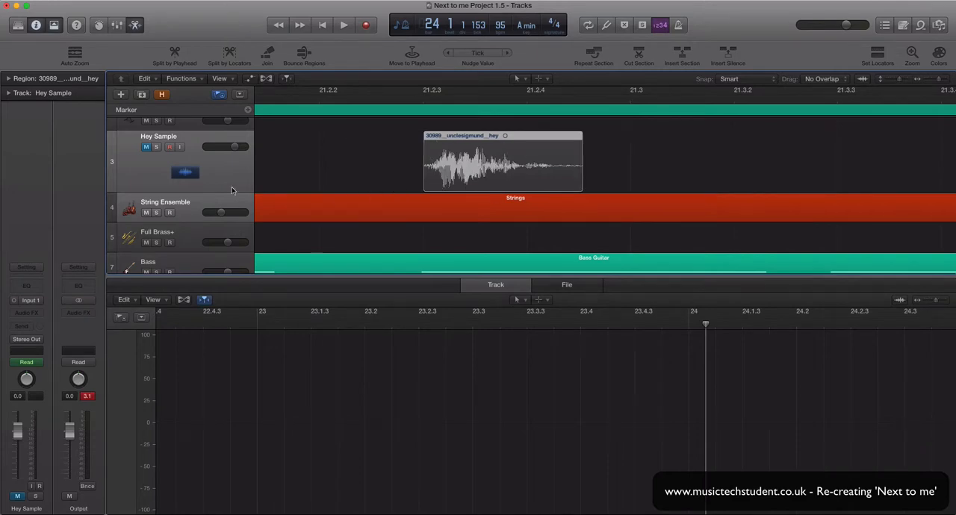
# Step: Open the EXS24 sampler on the Hey Hey Hey Hey track and show HeySamplerInstrument in the Instrument Editor
pyautogui.scroll(2, 191, 217)
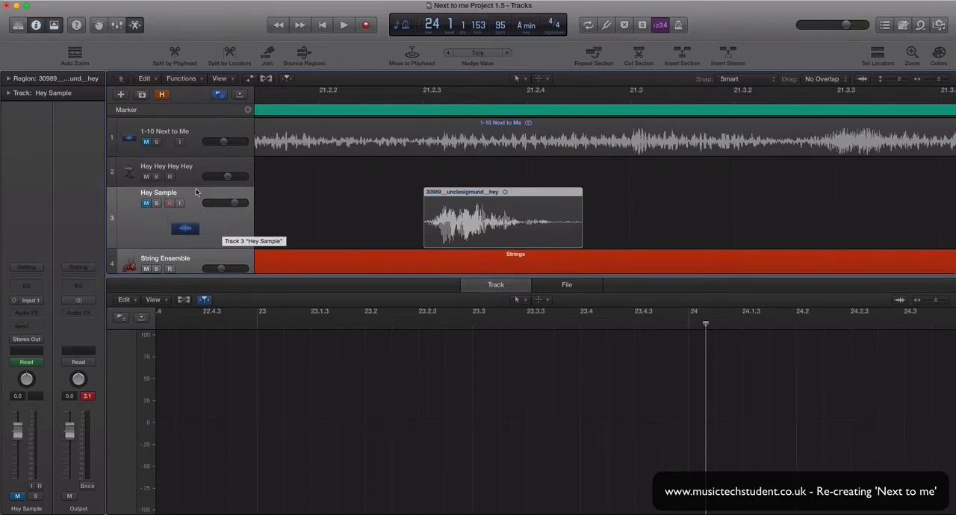
pyautogui.press('Down')
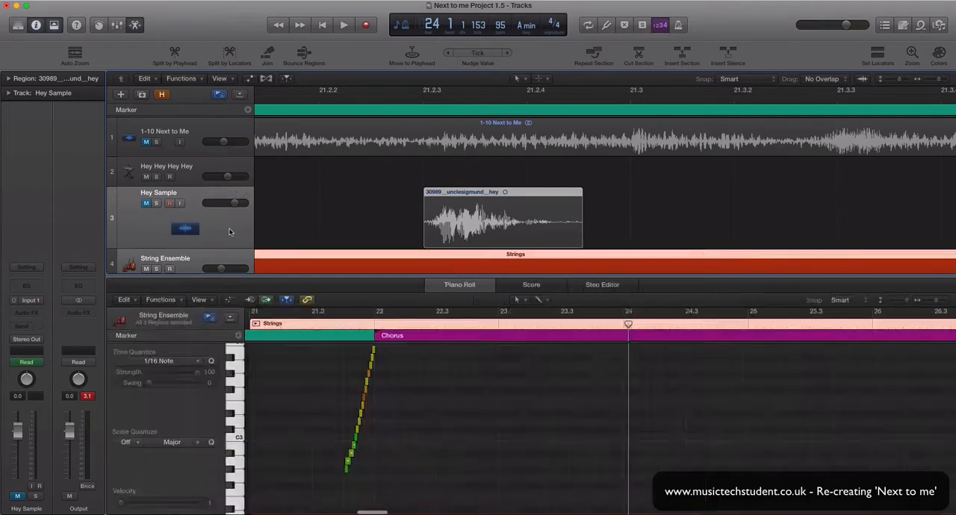
pyautogui.press('Up')
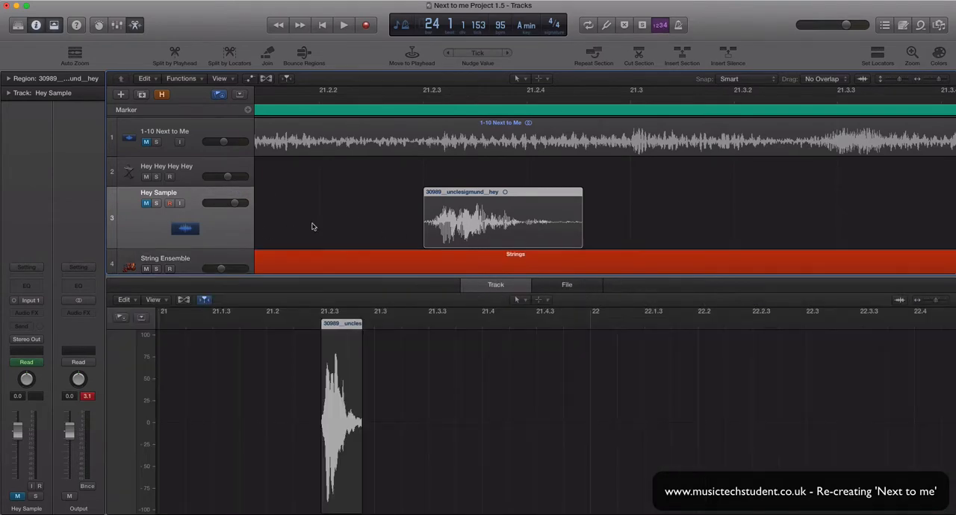
pyautogui.click(191, 180)
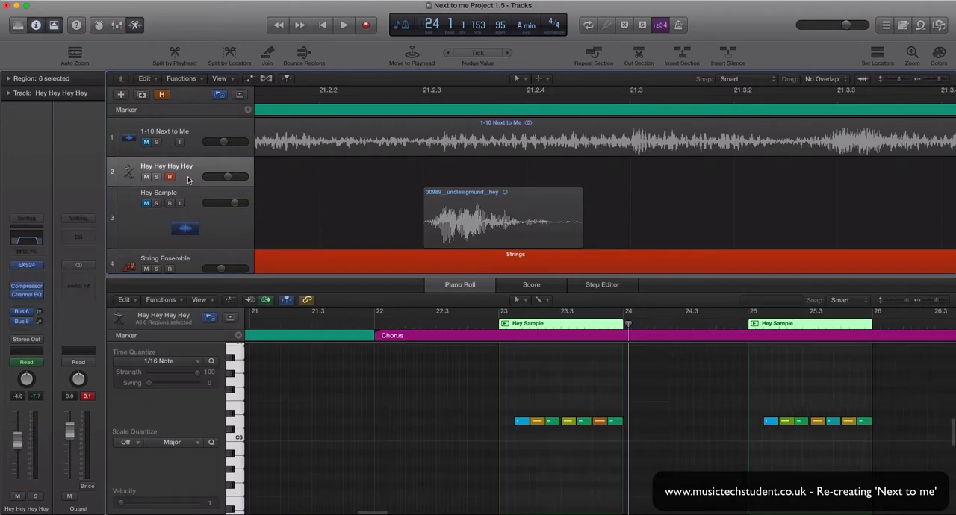
pyautogui.click(26, 266)
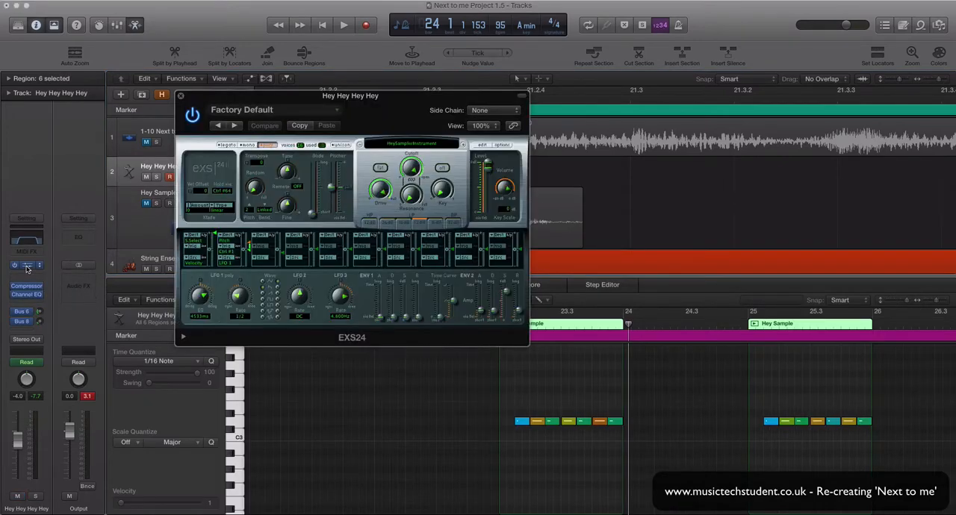
pyautogui.click(483, 146)
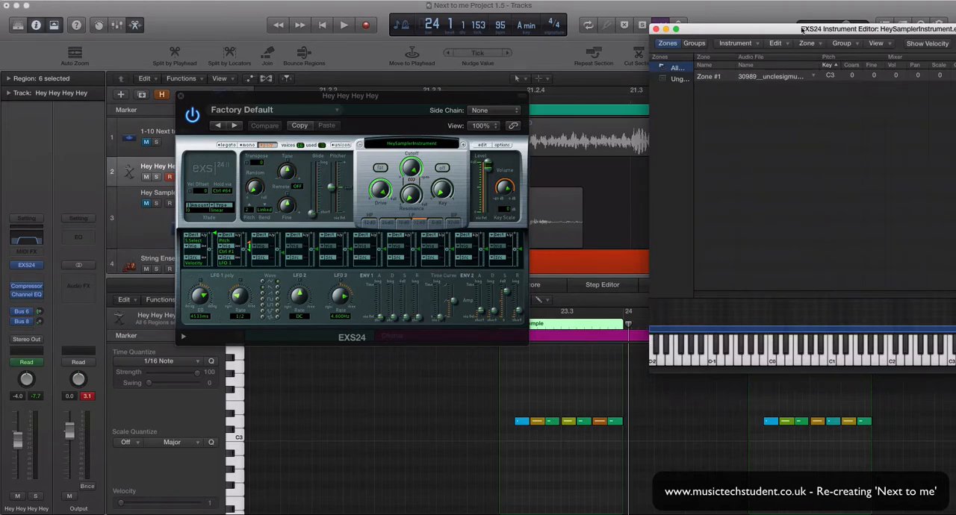
pyautogui.moveTo(783, 28); pyautogui.dragTo(547, 53)
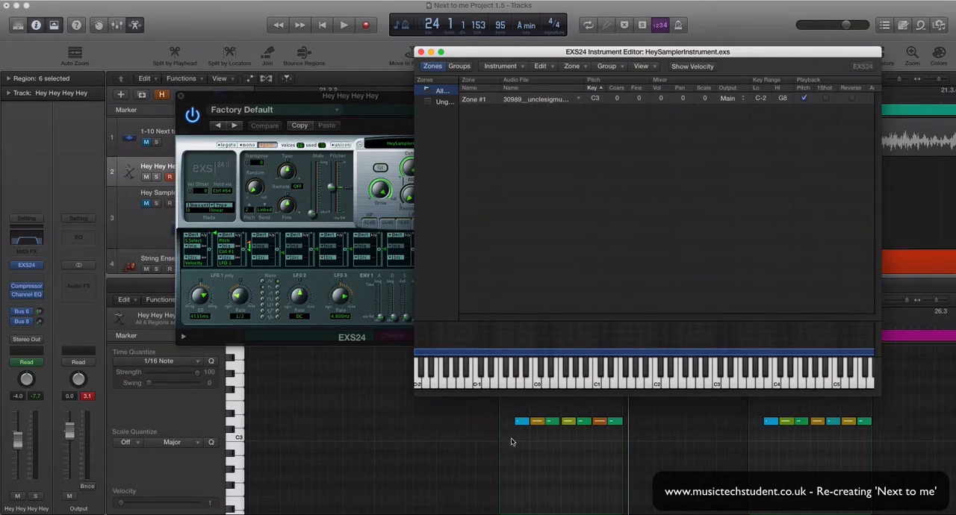
# Step: Audition the hey sample at different pitches above C3 on the Piano Roll keyboard
pyautogui.click(238, 411)
pyautogui.click(238, 411)
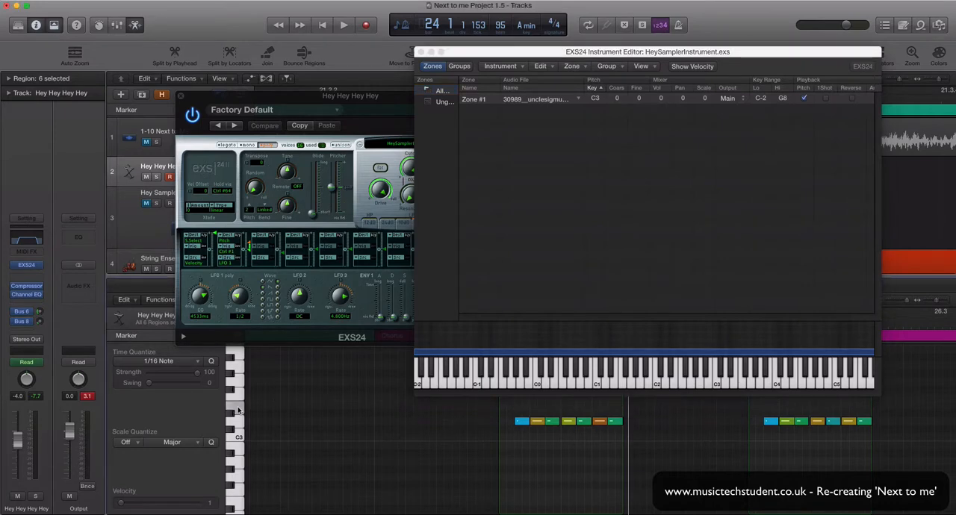
pyautogui.click(238, 410)
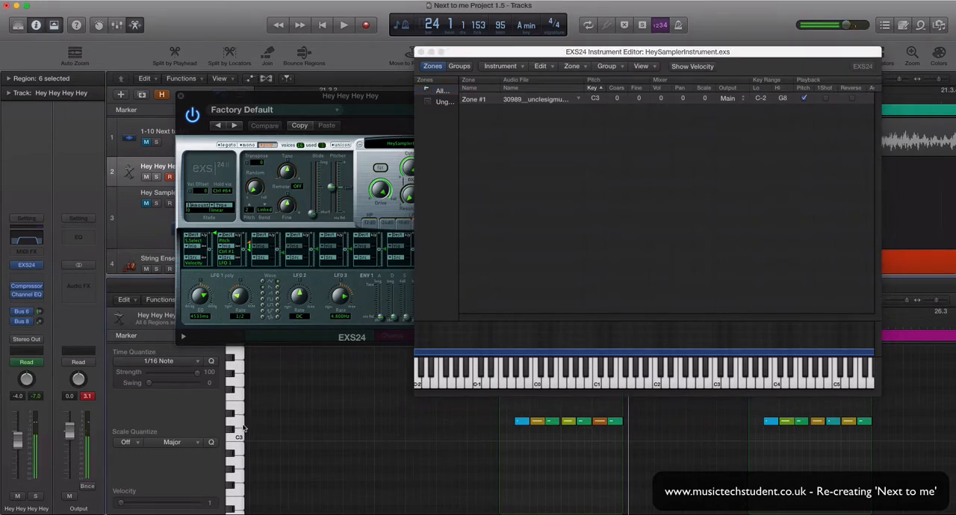
pyautogui.click(241, 426)
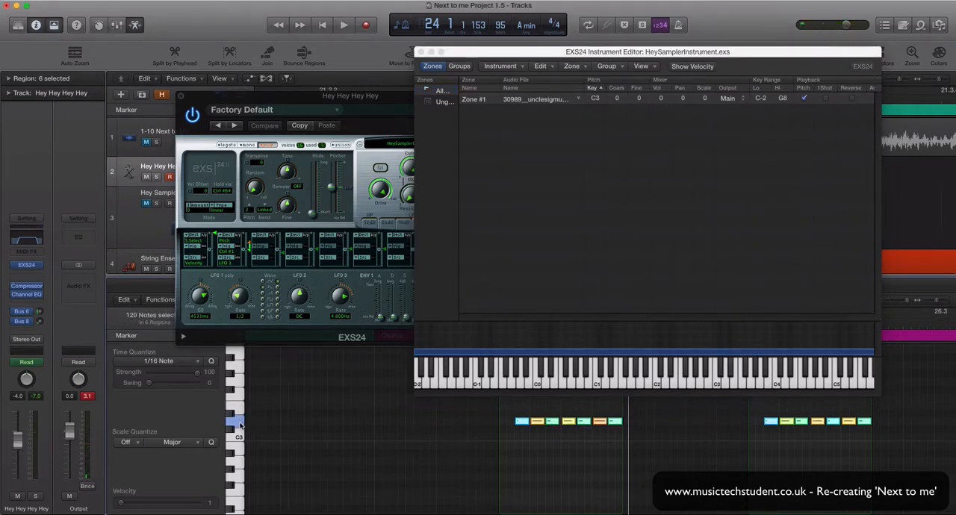
# Step: Audition the hey sample at C3 and just above it, and close the Instrument Editor and EXS24 windows
pyautogui.click(241, 426)
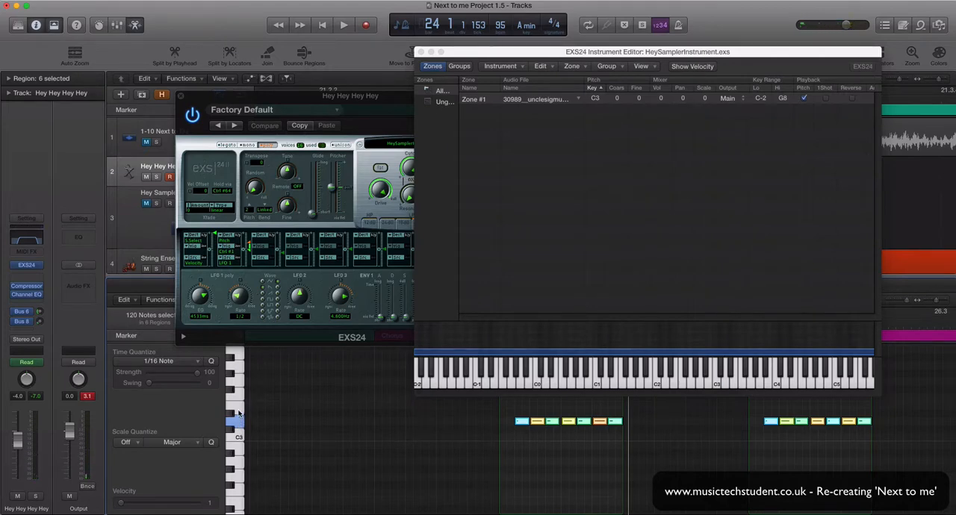
pyautogui.click(238, 413)
pyautogui.click(238, 413)
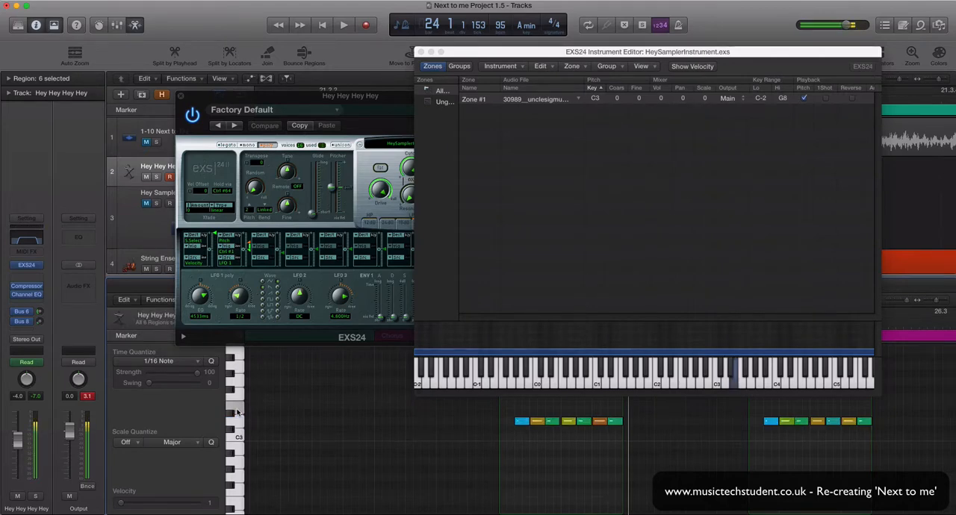
pyautogui.click(238, 413)
pyautogui.click(239, 437)
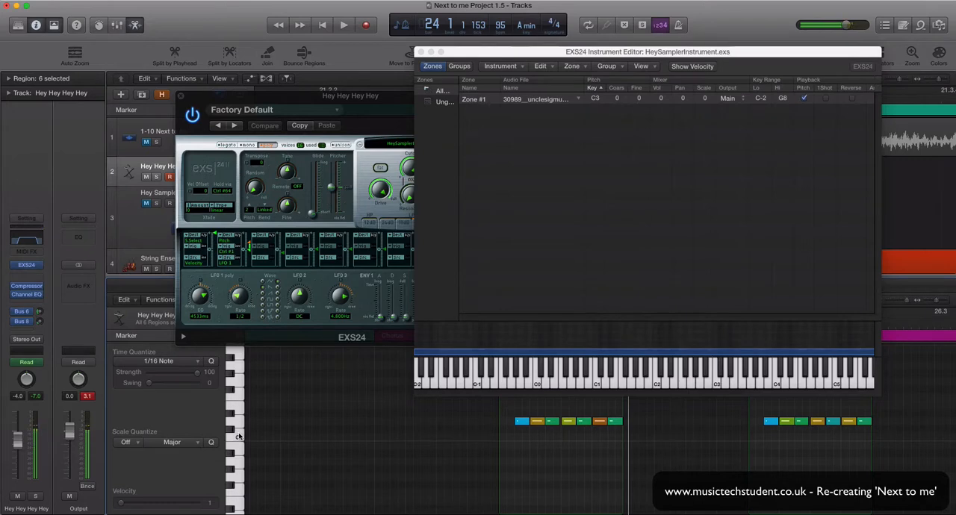
pyautogui.click(238, 436)
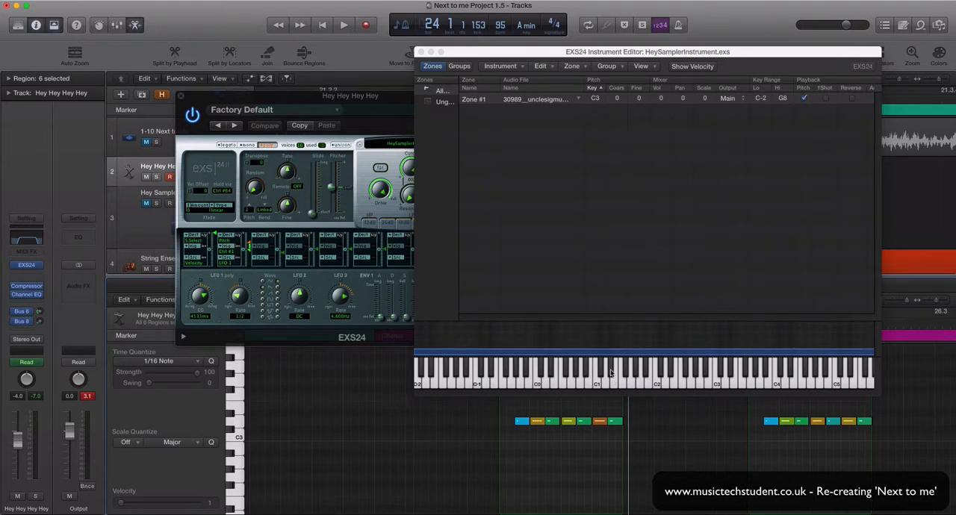
pyautogui.click(421, 52)
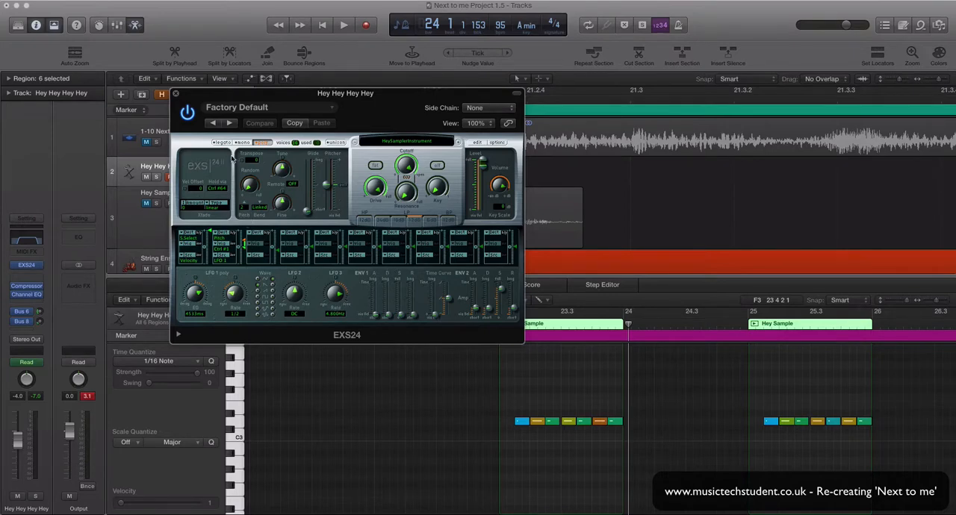
pyautogui.click(176, 94)
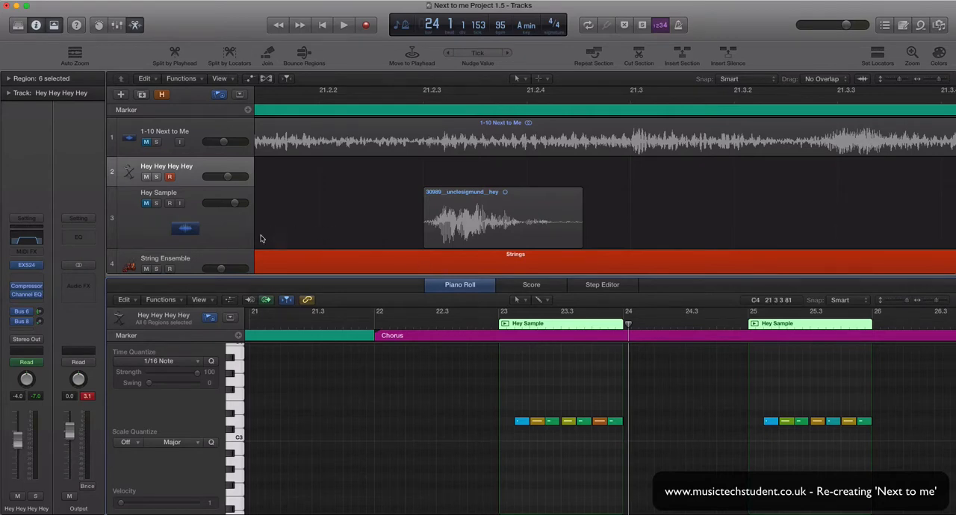
# Step: Inspect the Compressor and Channel EQ settings on the Hey Hey Hey Hey track and close both plug-ins
pyautogui.click(28, 290)
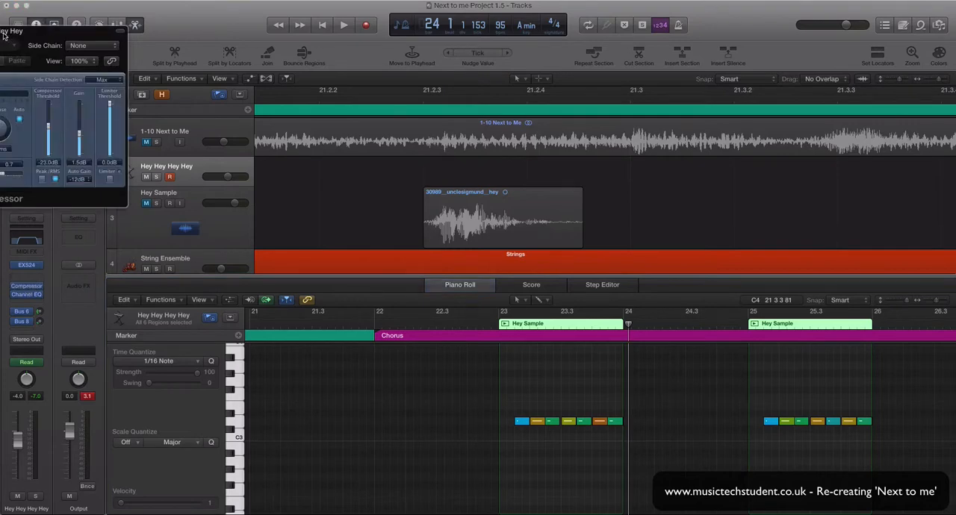
pyautogui.moveTo(4, 35); pyautogui.dragTo(258, 81)
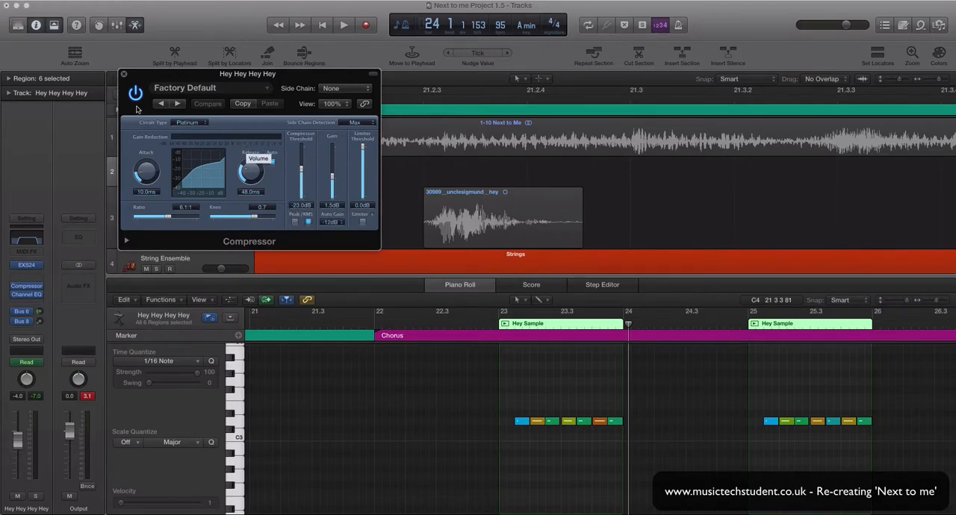
pyautogui.click(124, 74)
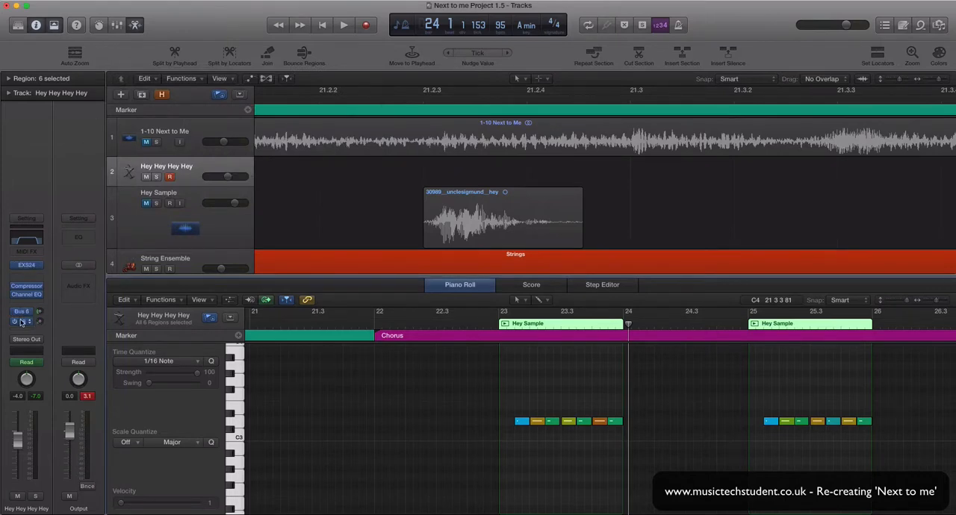
pyautogui.click(27, 239)
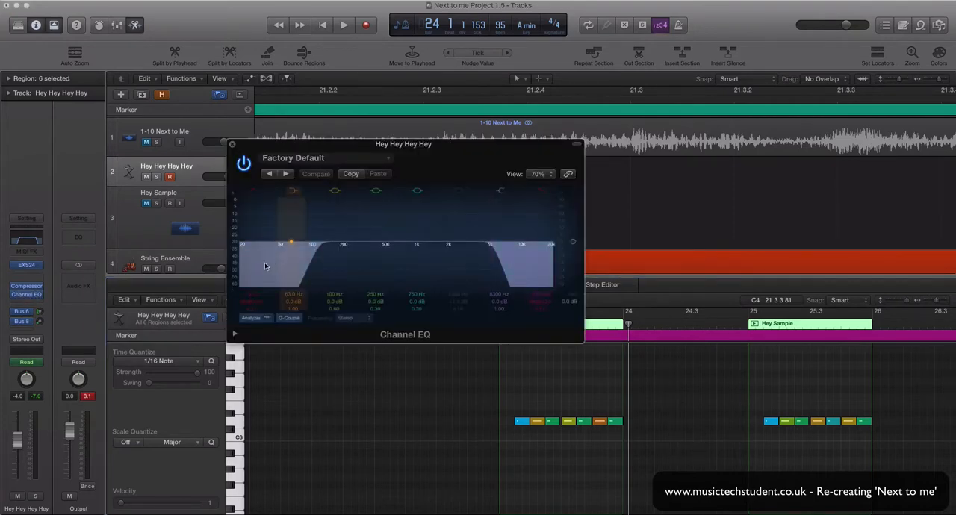
pyautogui.click(231, 144)
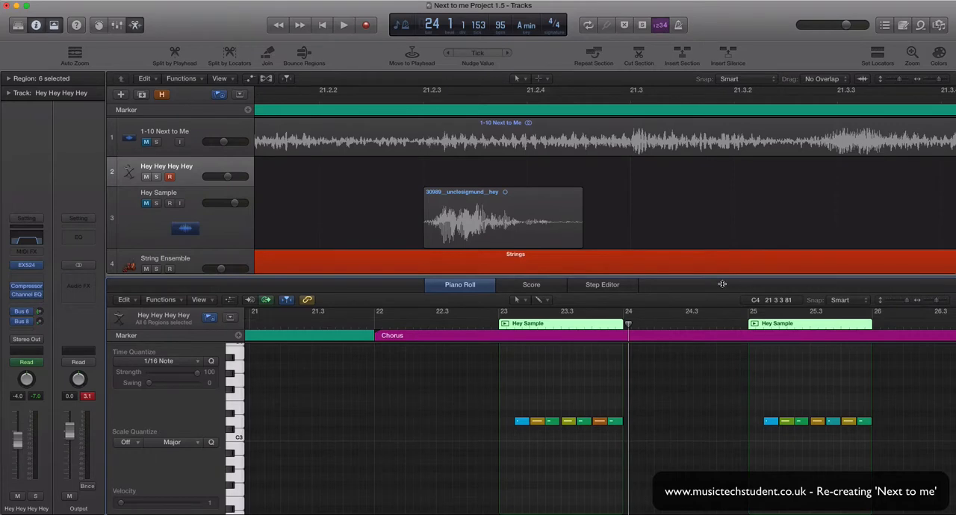
# Step: Solo the Hey Hey Hey Hey track and play its first chorus region from just before bar 23
pyautogui.click(491, 326)
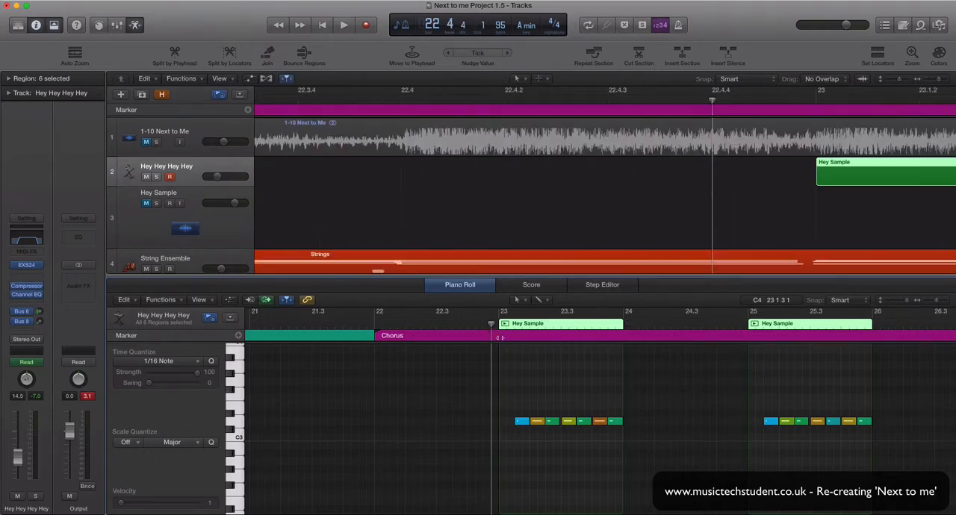
pyautogui.click(156, 177)
pyautogui.press('space')
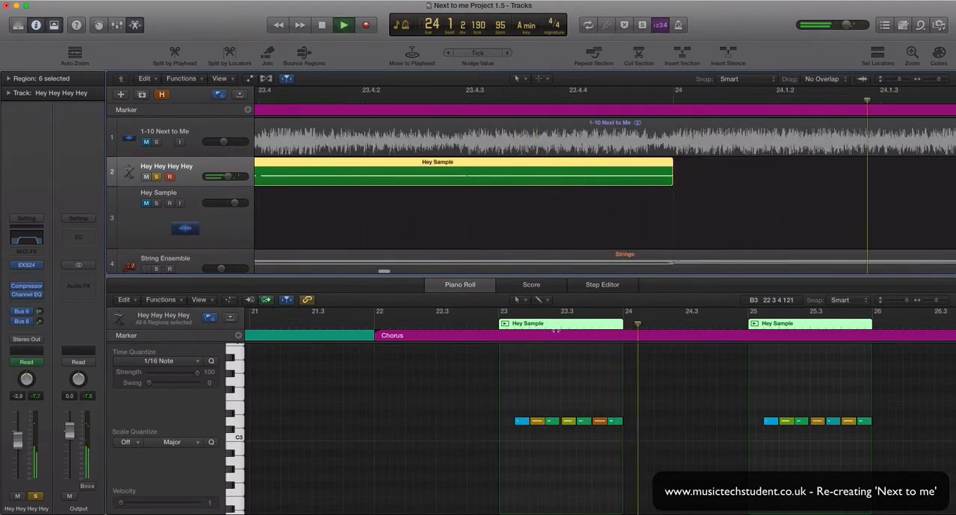
pyautogui.press('space')
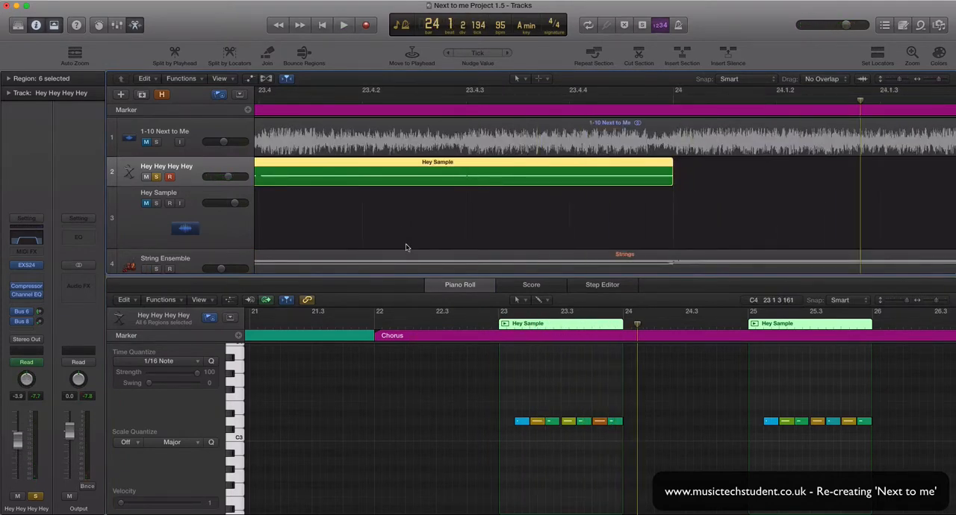
# Step: Solo the original 1-10 Next to Me track instead and play the same passage from just before bar 23 for comparison
pyautogui.click(489, 326)
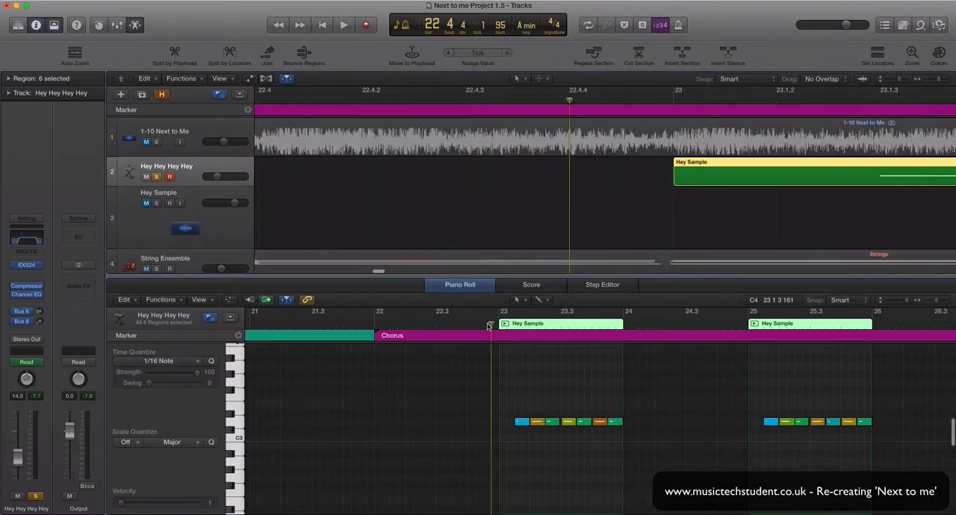
pyautogui.scroll(1, 320, 186)
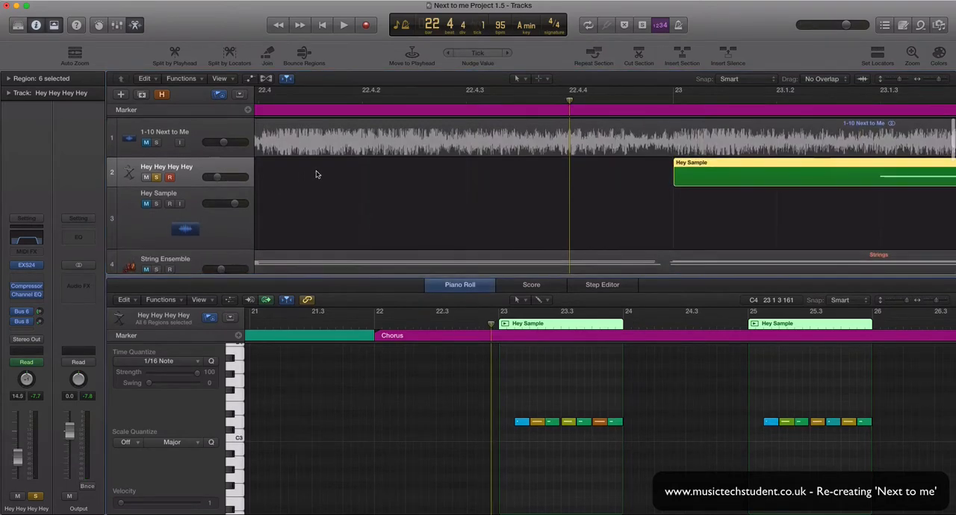
pyautogui.click(158, 177)
pyautogui.click(157, 142)
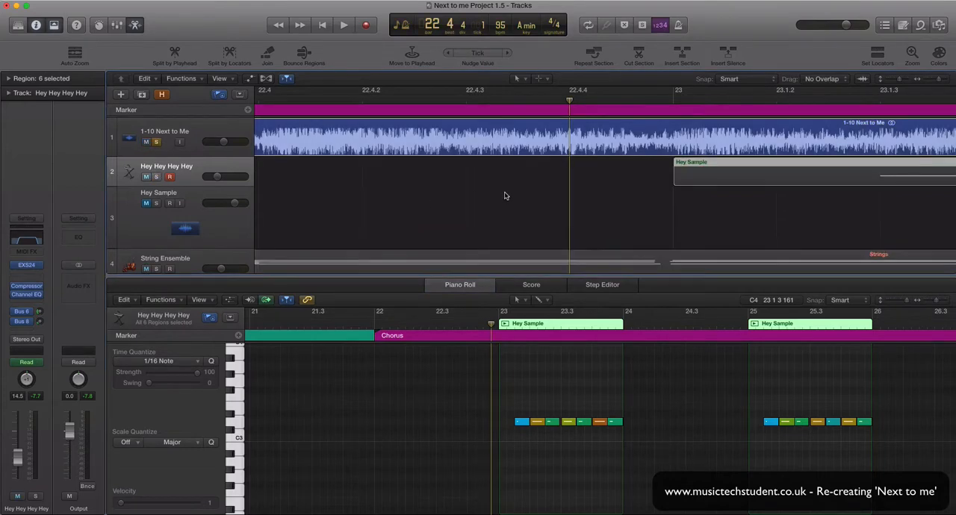
pyautogui.press('space')
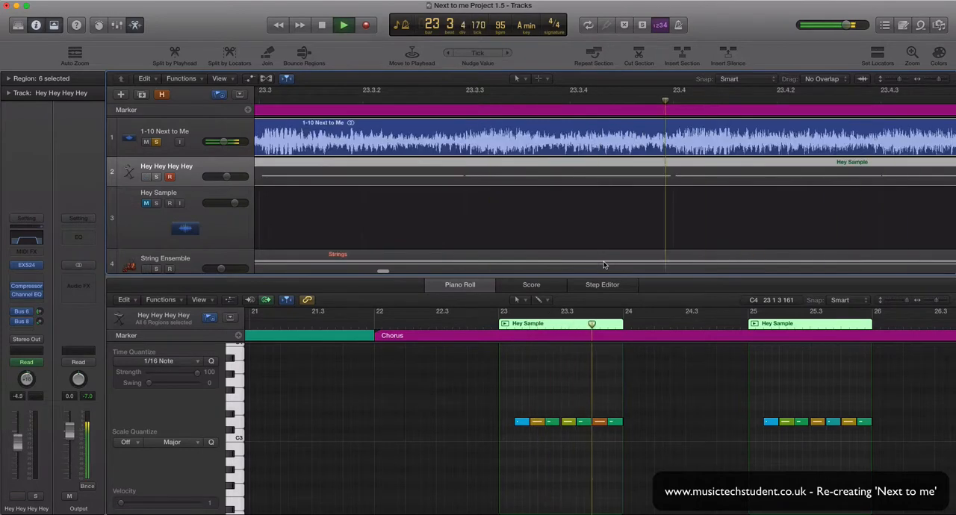
pyautogui.press('space')
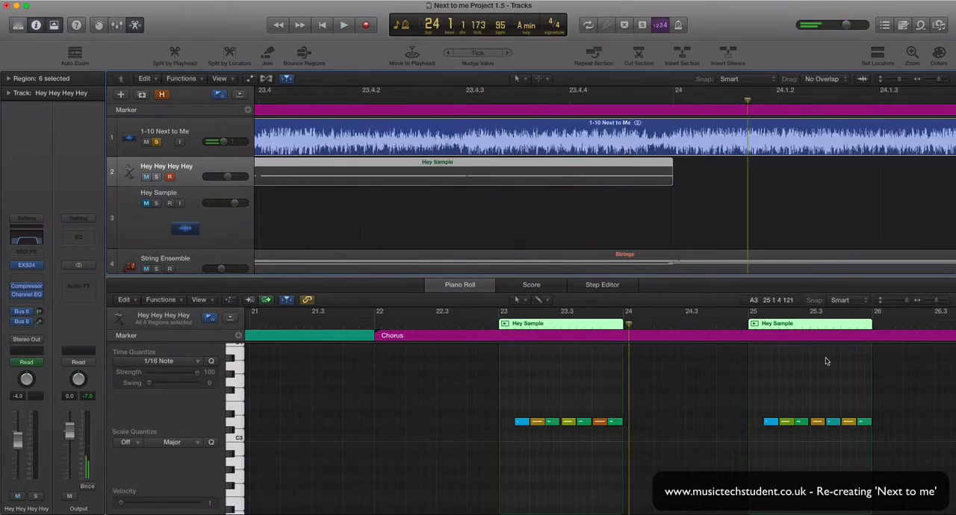
# Step: Play the original recording across the second Hey Sample region, starting just before bar 25
pyautogui.hscroll(5, 736, 384)
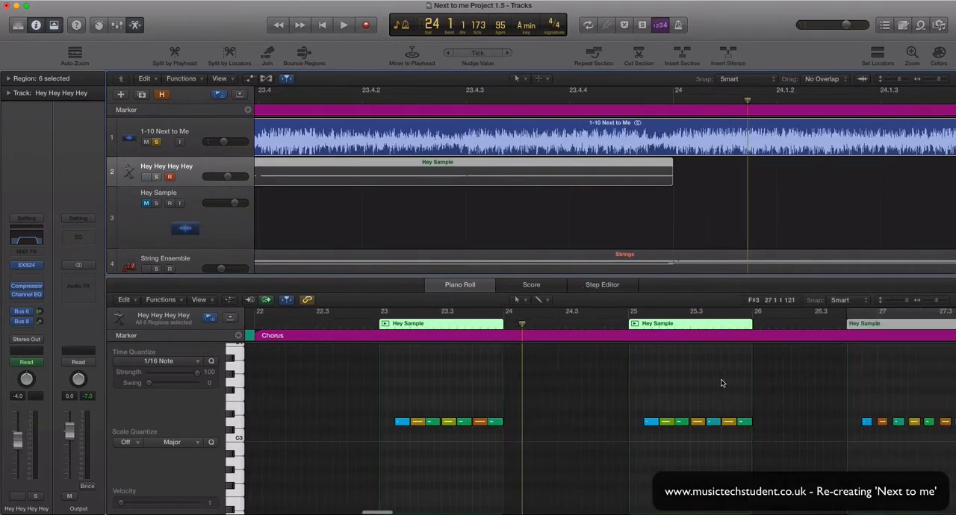
pyautogui.click(549, 329)
pyautogui.press('space')
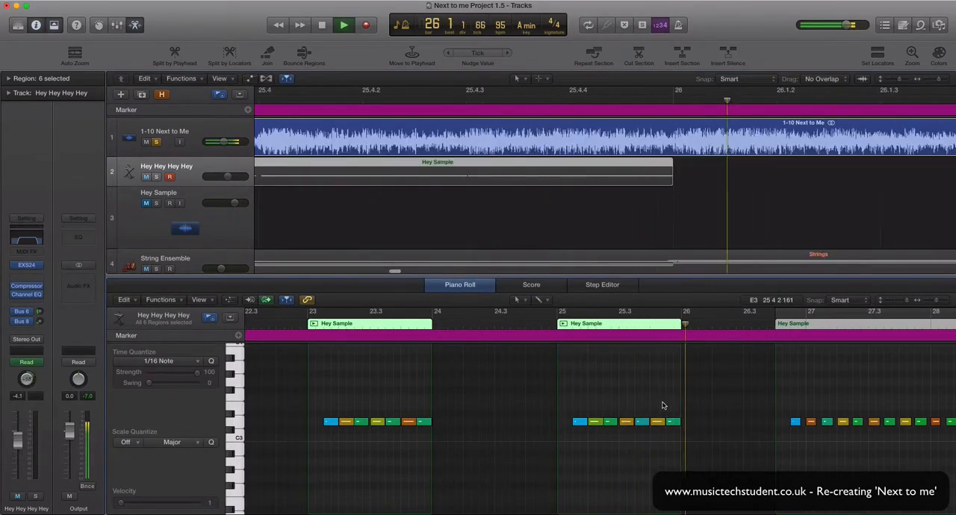
pyautogui.press('space')
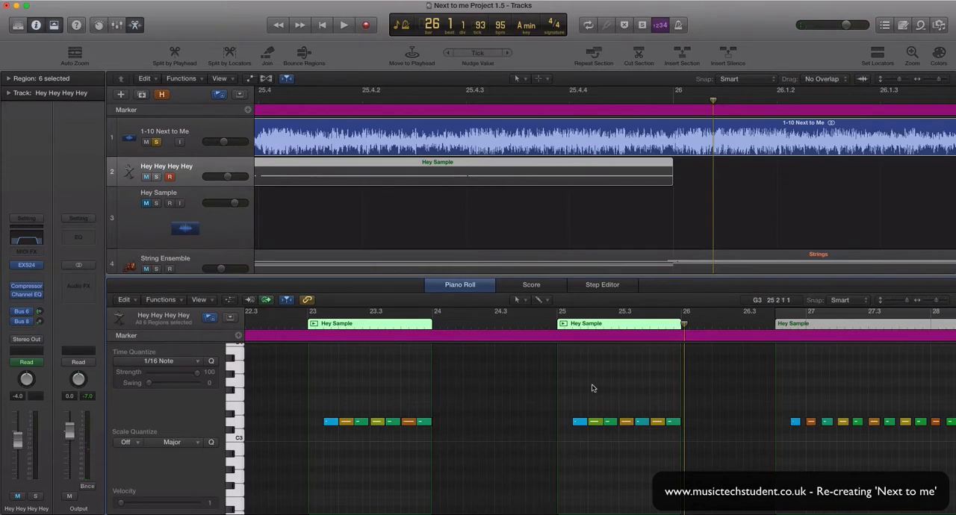
# Step: Play the original recording from just before bar 23 through both Hey Sample regions into bar 26
pyautogui.click(292, 323)
pyautogui.press('space')
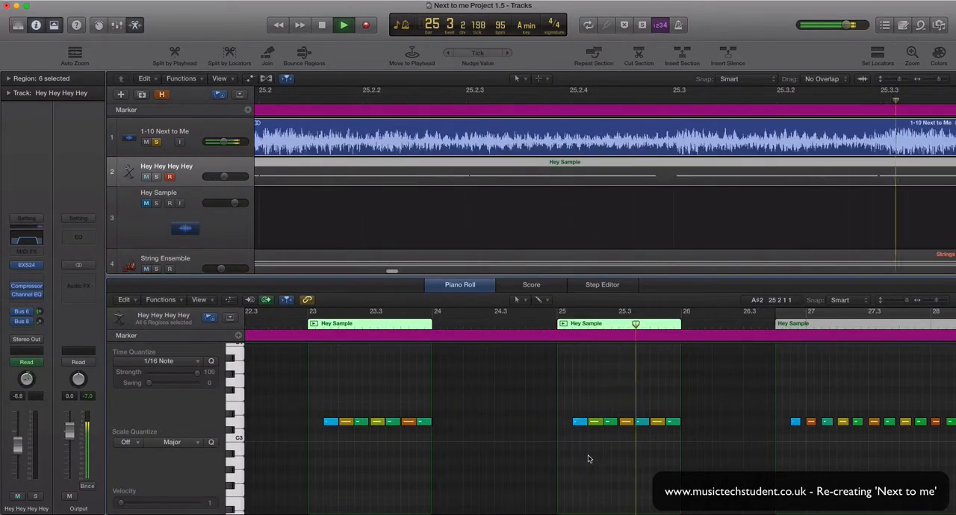
pyautogui.press('space')
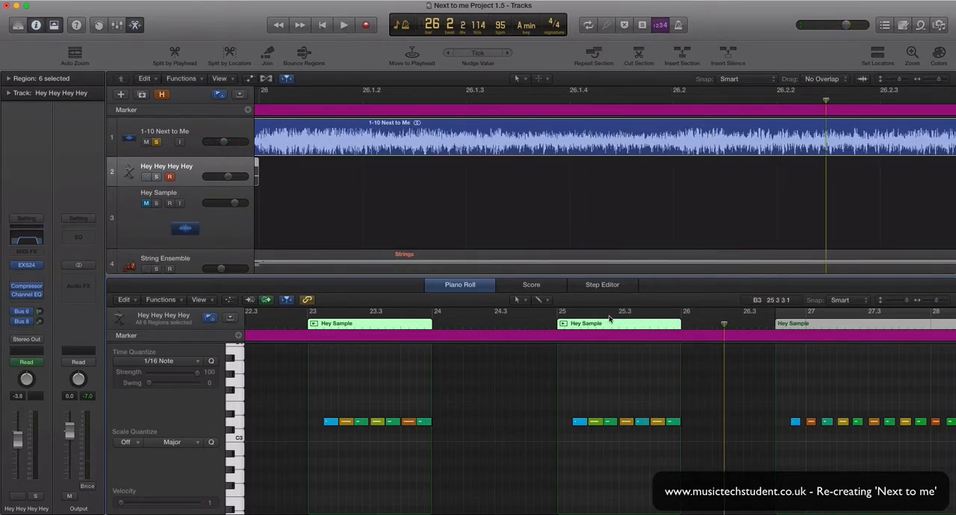
# Step: Close the Piano Roll, unsolo the 1-10 Next to Me track and mute it
pyautogui.click(462, 286)
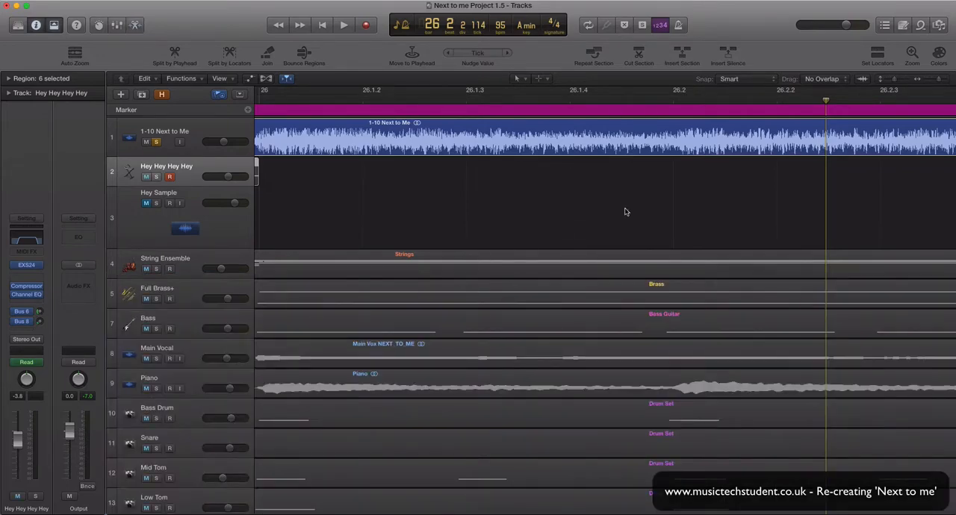
pyautogui.moveTo(942, 81); pyautogui.dragTo(930, 83)
pyautogui.click(154, 143)
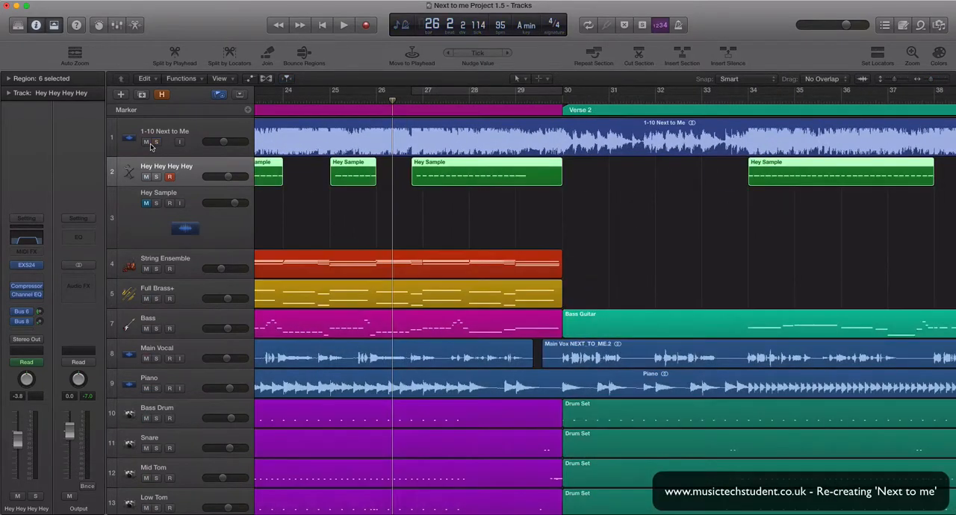
pyautogui.click(146, 142)
pyautogui.hscroll(-5, 382, 218)
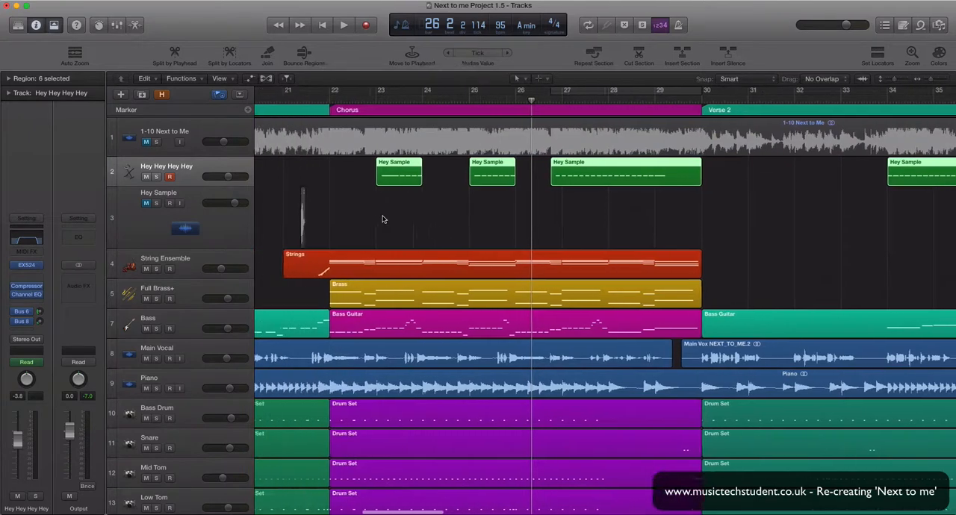
pyautogui.hscroll(-1, 382, 222)
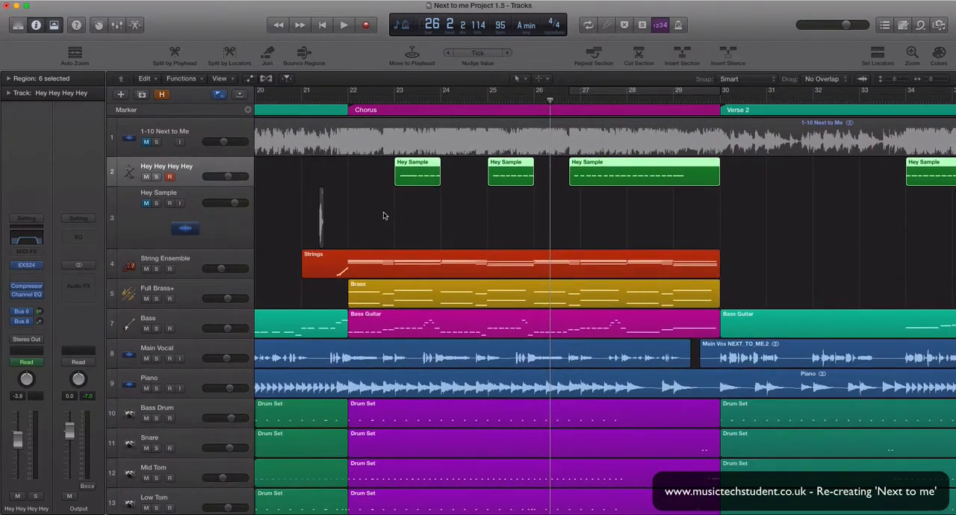
# Step: Play the full recreated chorus mix from just before bar 23 to bar 29
pyautogui.click(387, 105)
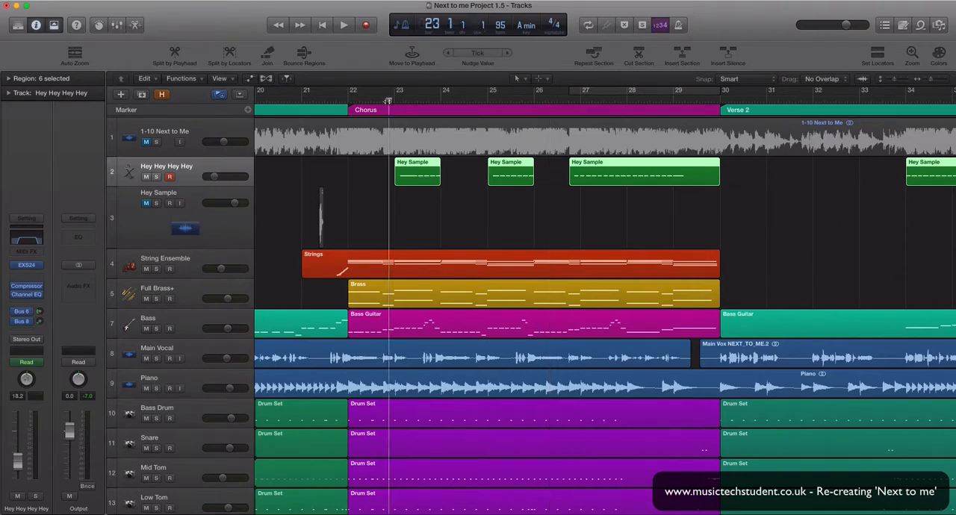
pyautogui.press('space')
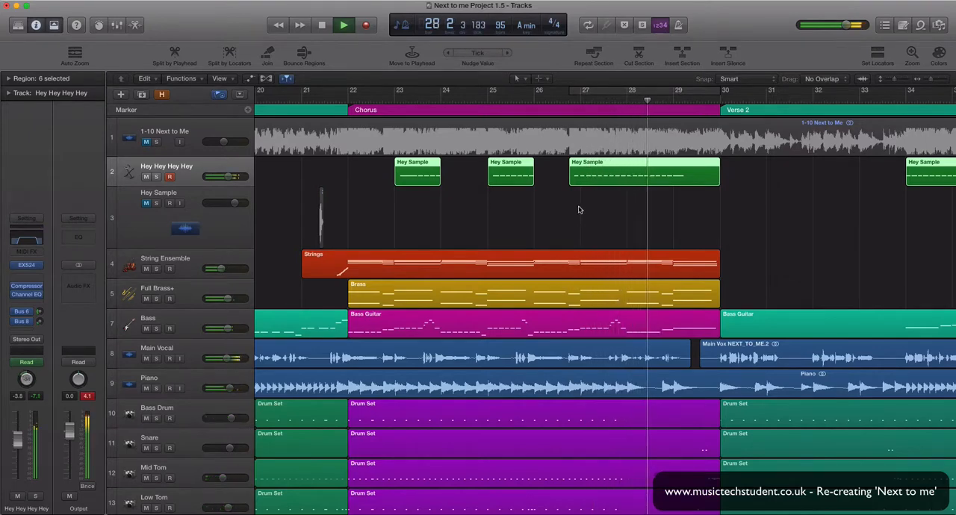
pyautogui.press('space')
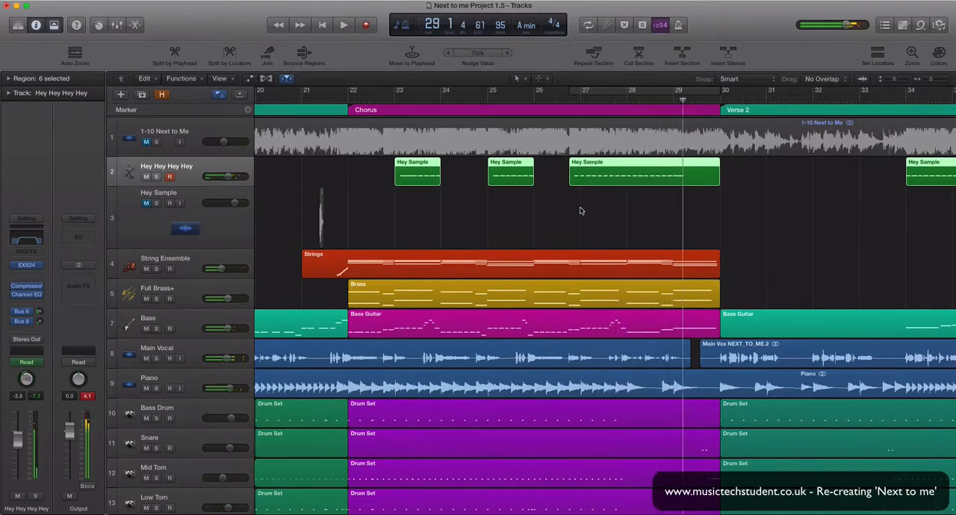
# Step: Open the last chorus Hey Sample region in the Piano Roll, and solo and play 1-10 Next to Me from just before bar 29
pyautogui.doubleClick(672, 183)
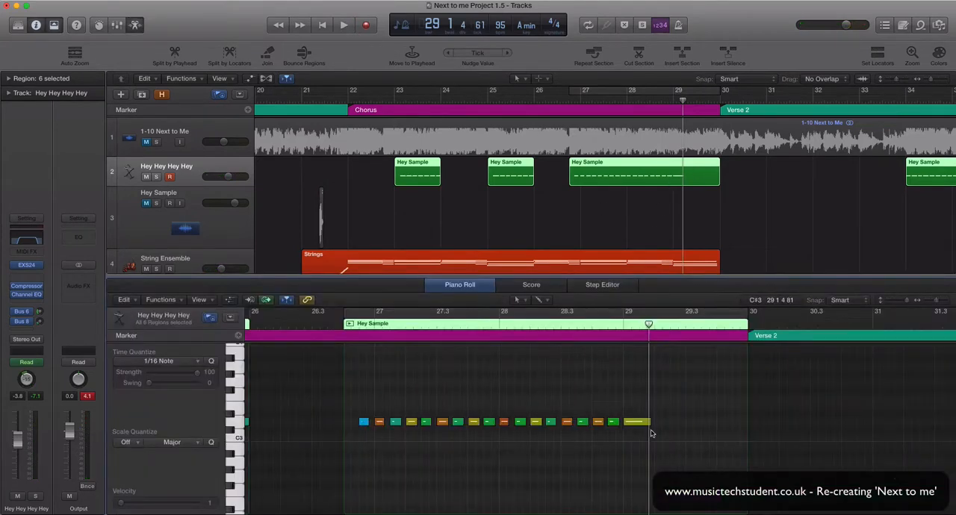
pyautogui.click(609, 328)
pyautogui.click(156, 142)
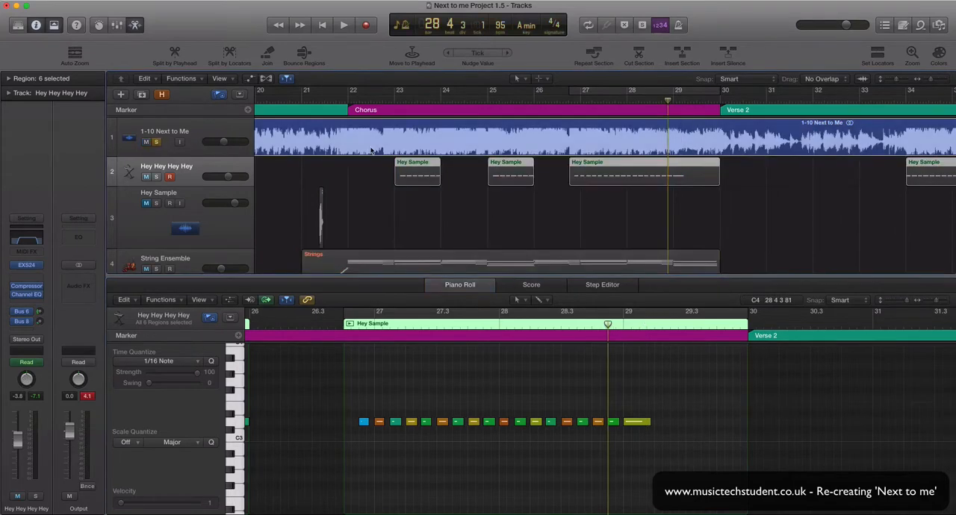
pyautogui.press('space')
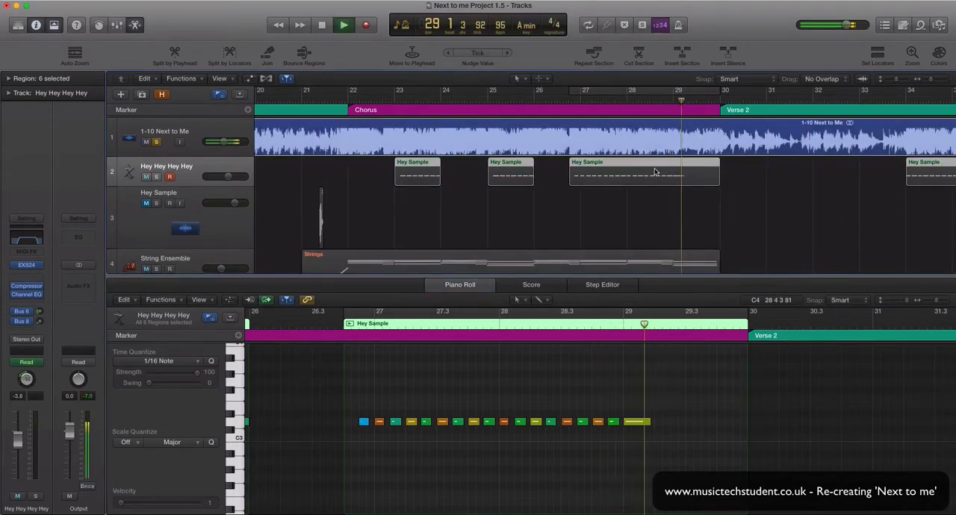
# Step: Replay the original recording's last heys from slightly earlier points in bar 28 to compare them with the region's notes
pyautogui.click(649, 101)
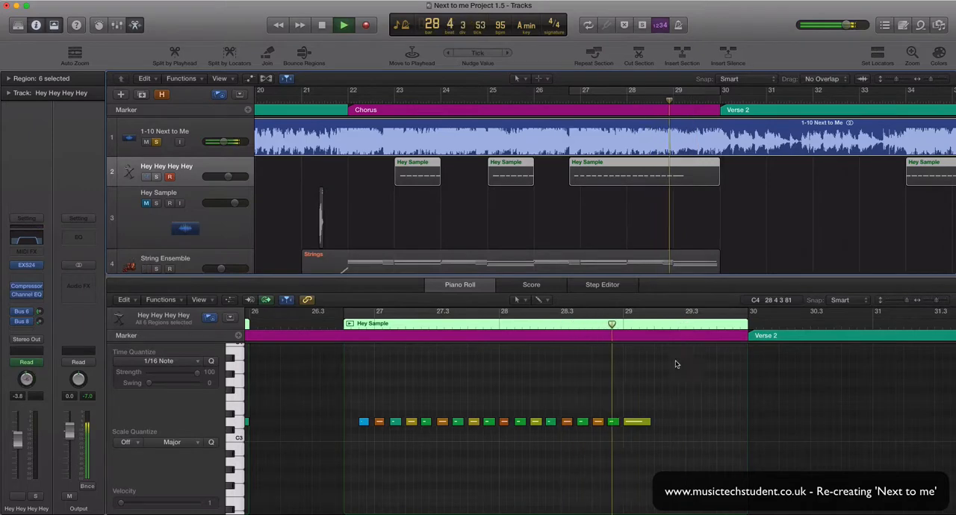
pyautogui.click(621, 102)
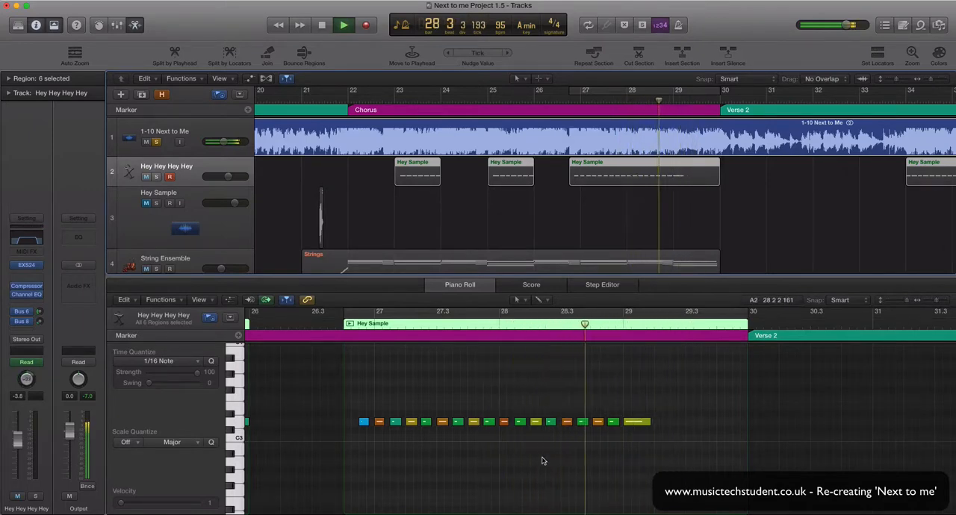
pyautogui.press('space')
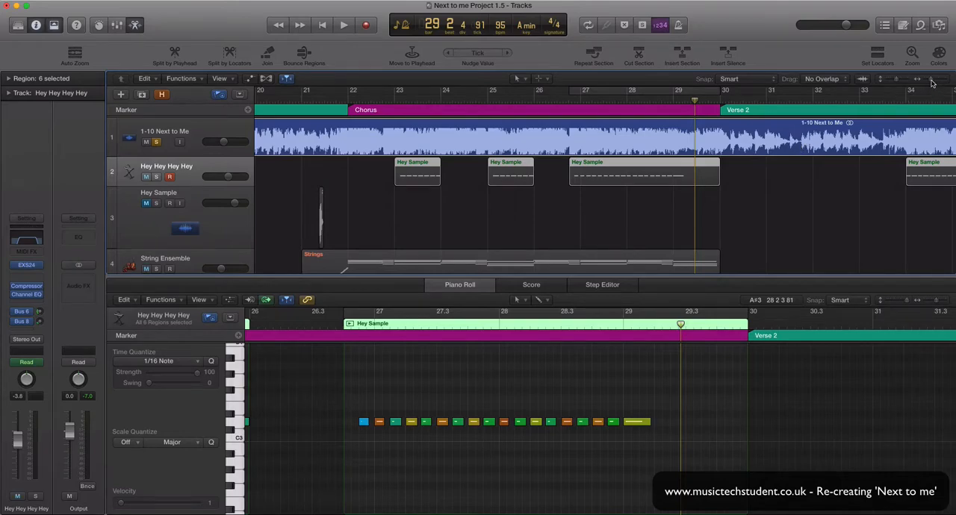
pyautogui.moveTo(932, 82); pyautogui.dragTo(890, 101)
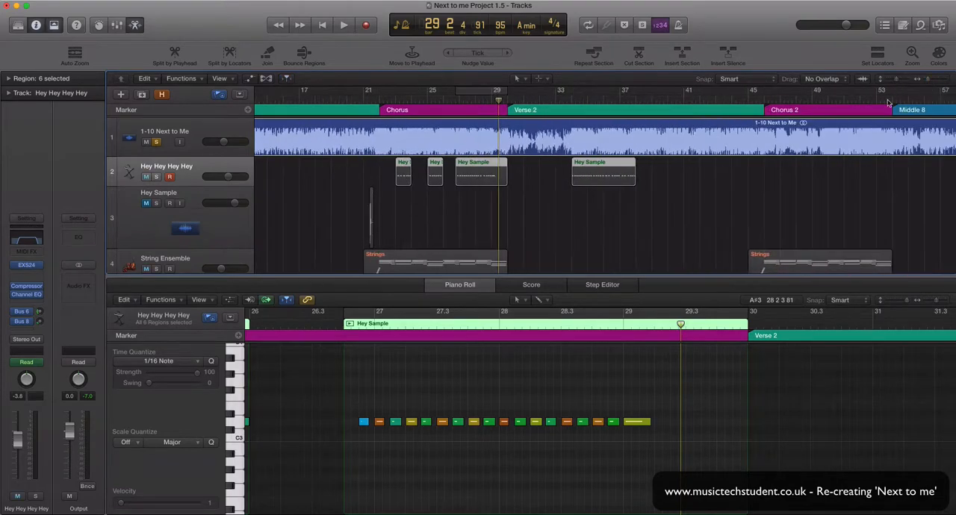